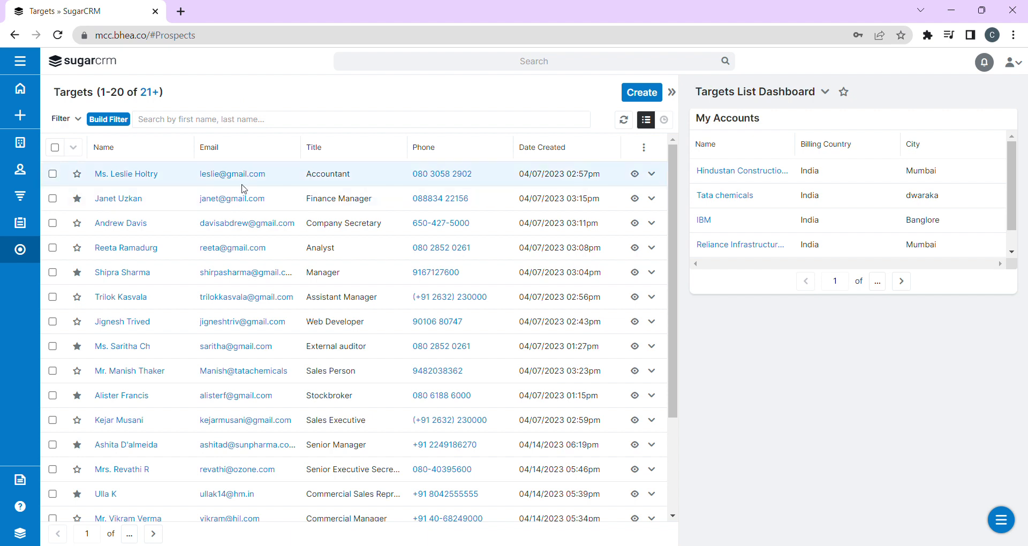
Step: Filter the targets list to show only My Favorites
{"action": "left_click", "coordinate": [80, 121]}
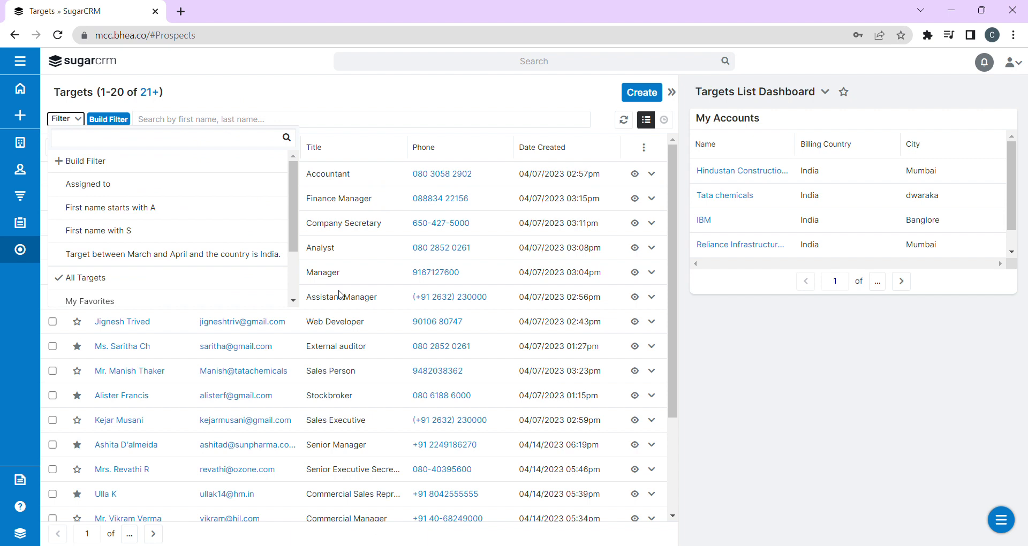
{"action": "scroll", "coordinate": [293, 225], "scroll_direction": "down", "scroll_amount": 2}
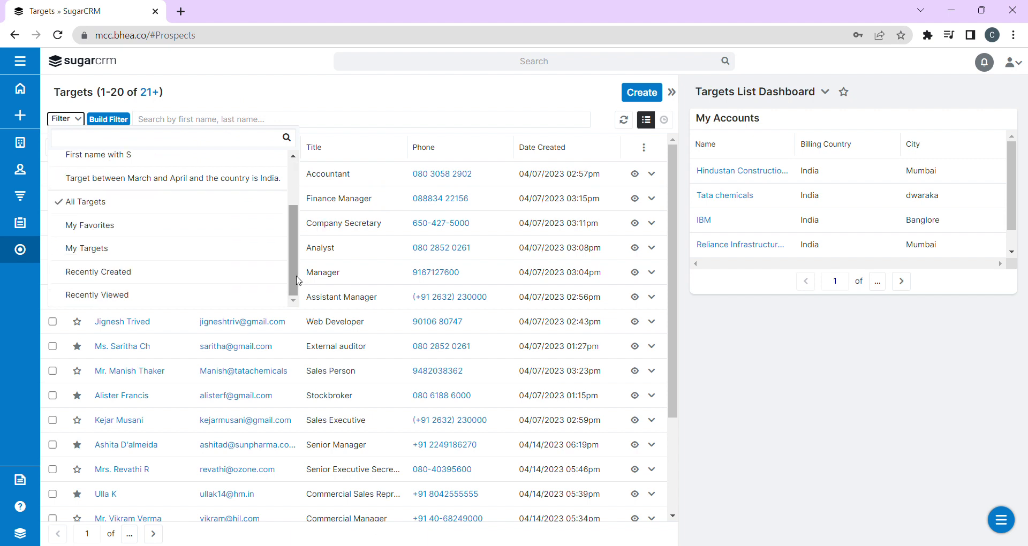
{"action": "left_click", "coordinate": [161, 229]}
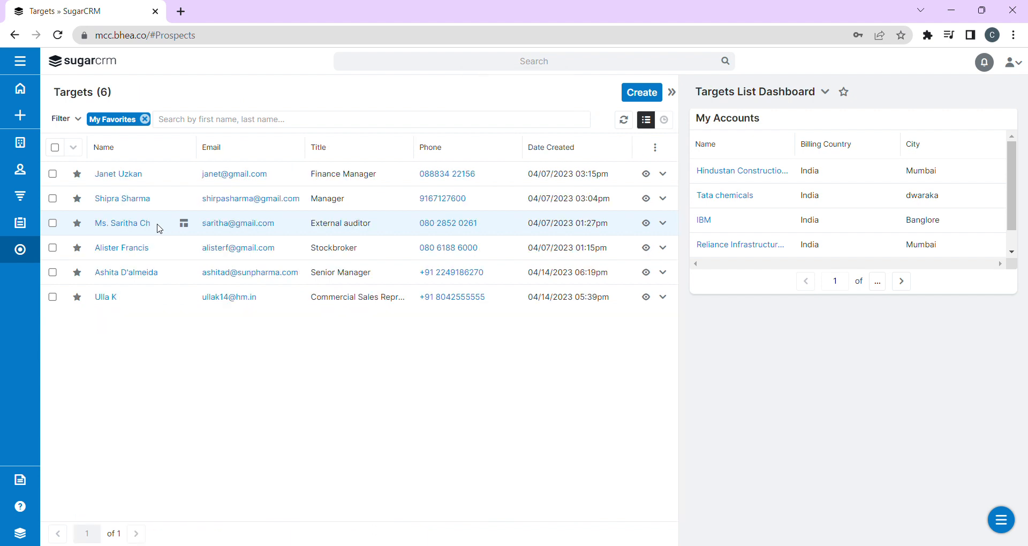
Step: Switch the targets list filter to My Targets and clear it after viewing the records
{"action": "left_click", "coordinate": [85, 122]}
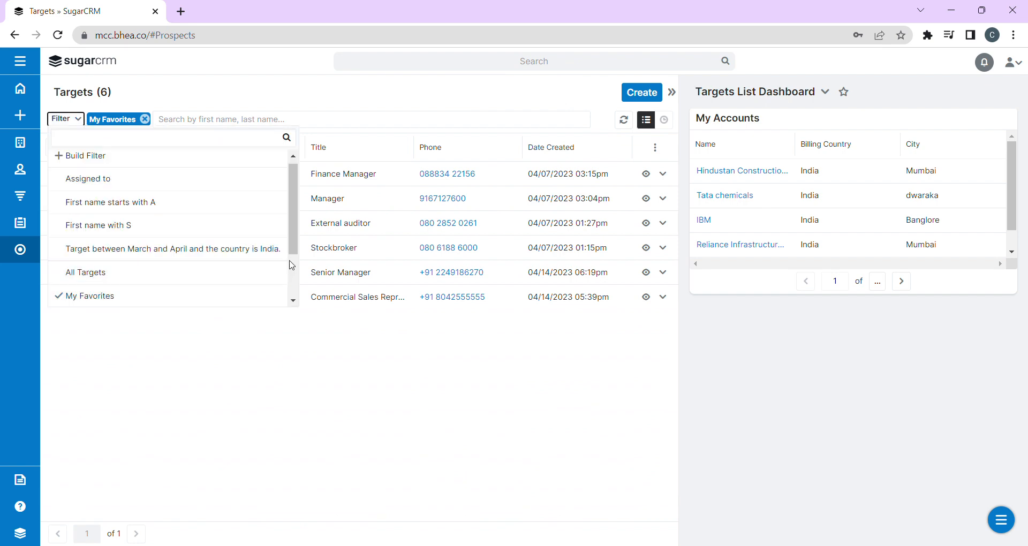
{"action": "scroll", "coordinate": [294, 250], "scroll_direction": "down", "scroll_amount": 2}
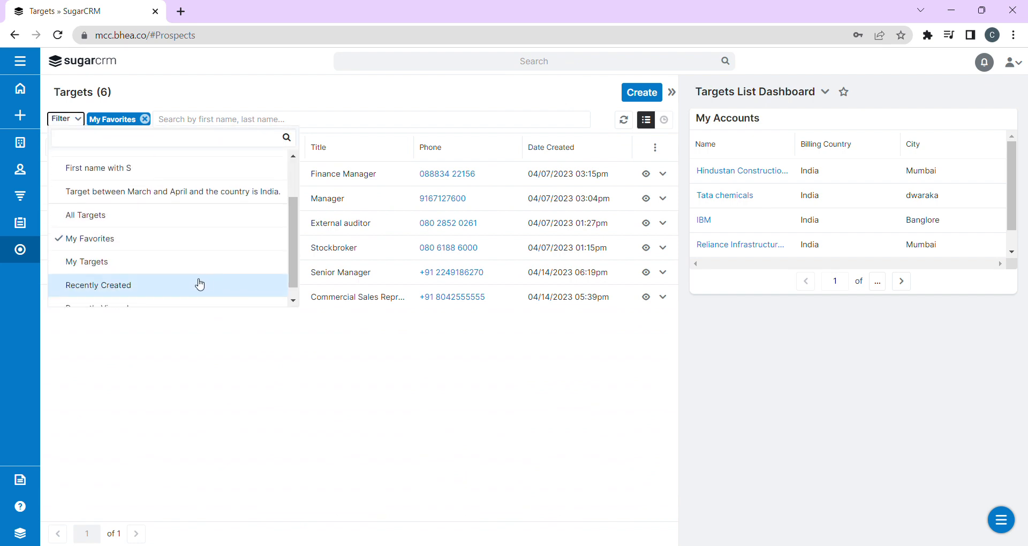
{"action": "left_click", "coordinate": [195, 272]}
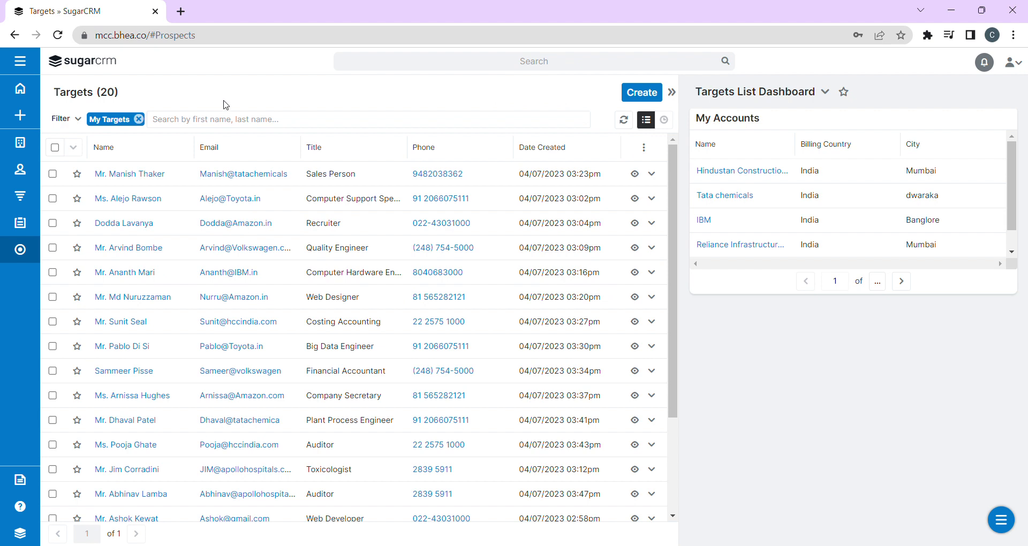
{"action": "left_click", "coordinate": [139, 119]}
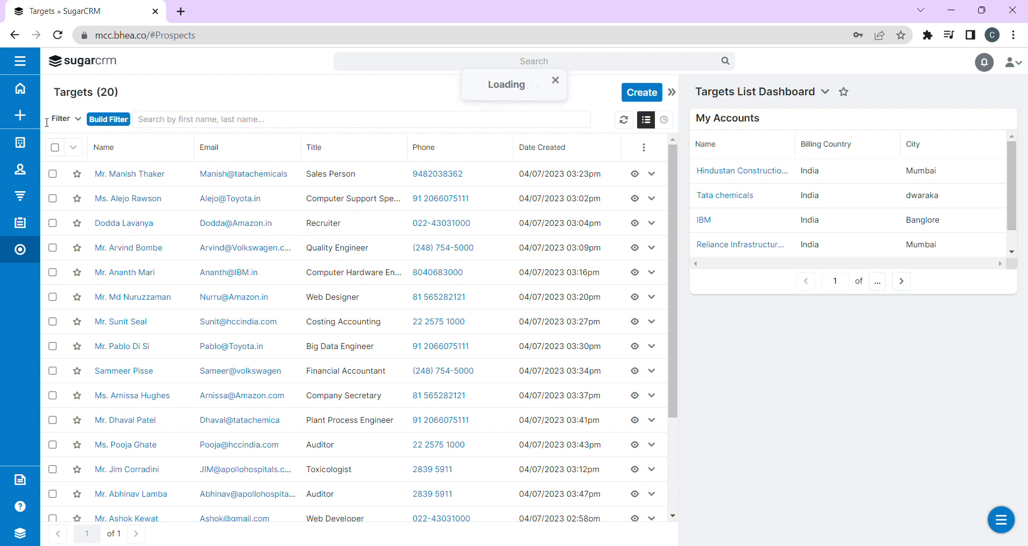
Step: Open the Accounts module, view its list filtered by My Accounts, and clear that filter
{"action": "left_click", "coordinate": [24, 150]}
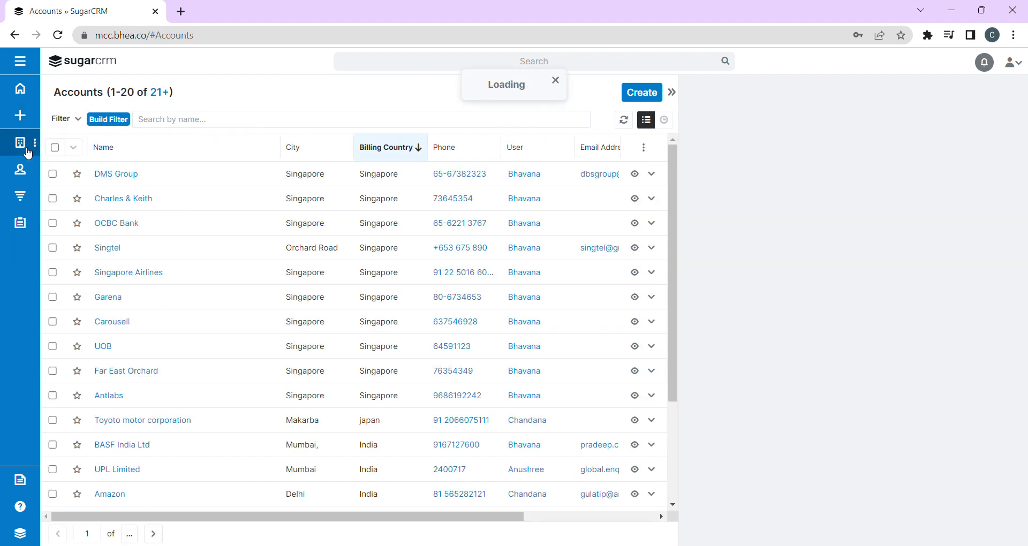
{"action": "left_click", "coordinate": [79, 124]}
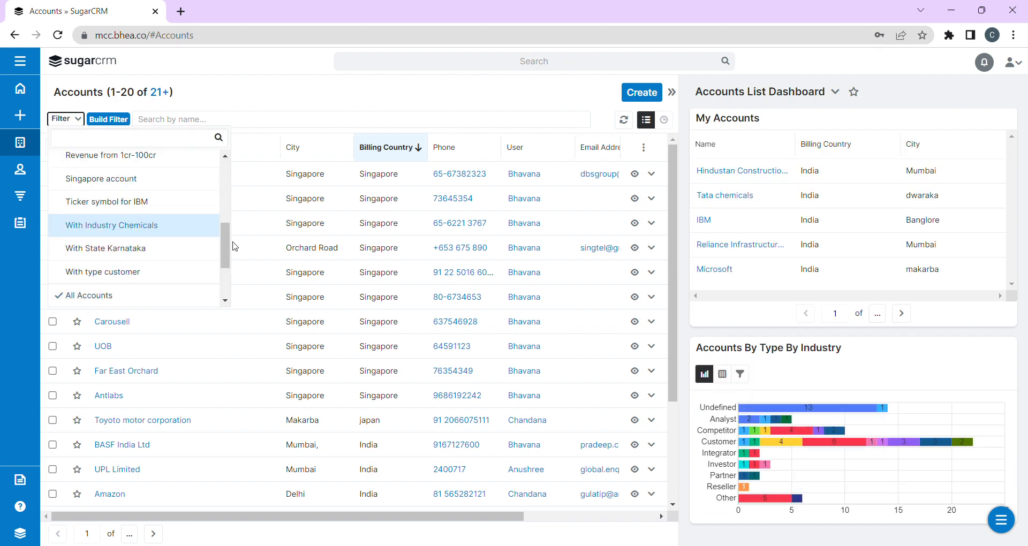
{"action": "left_click_drag", "start_coordinate": [226, 243], "coordinate": [226, 282]}
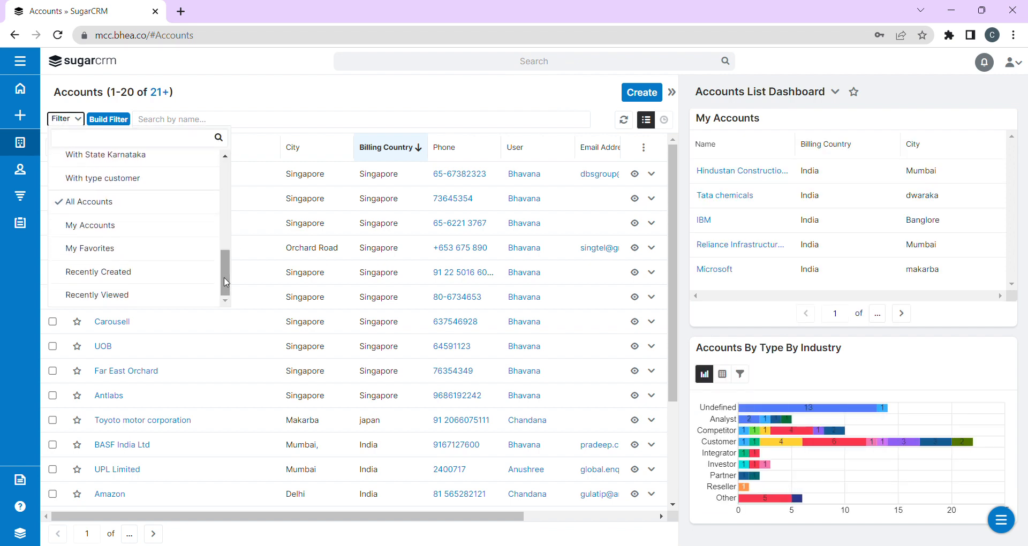
{"action": "left_click", "coordinate": [174, 229]}
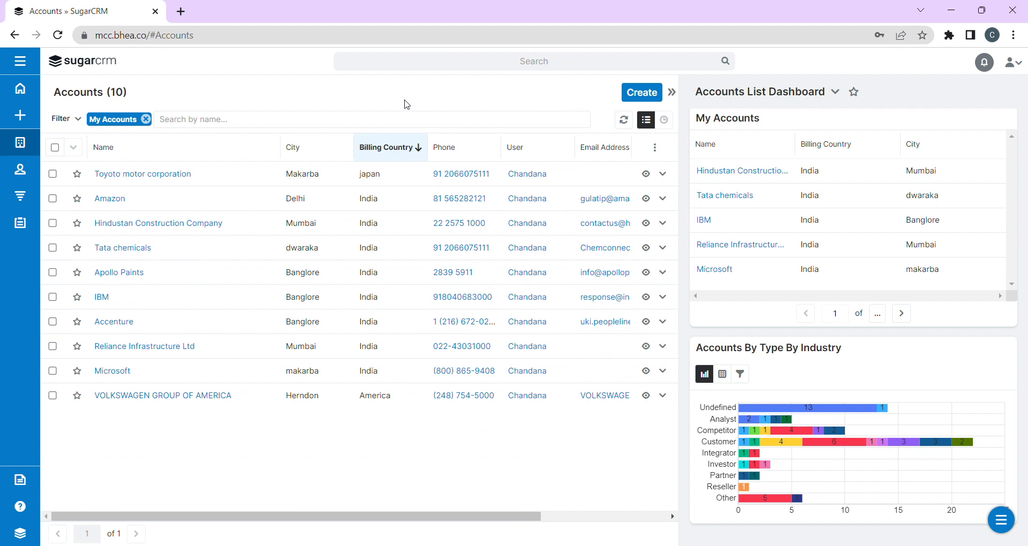
{"action": "left_click", "coordinate": [146, 119]}
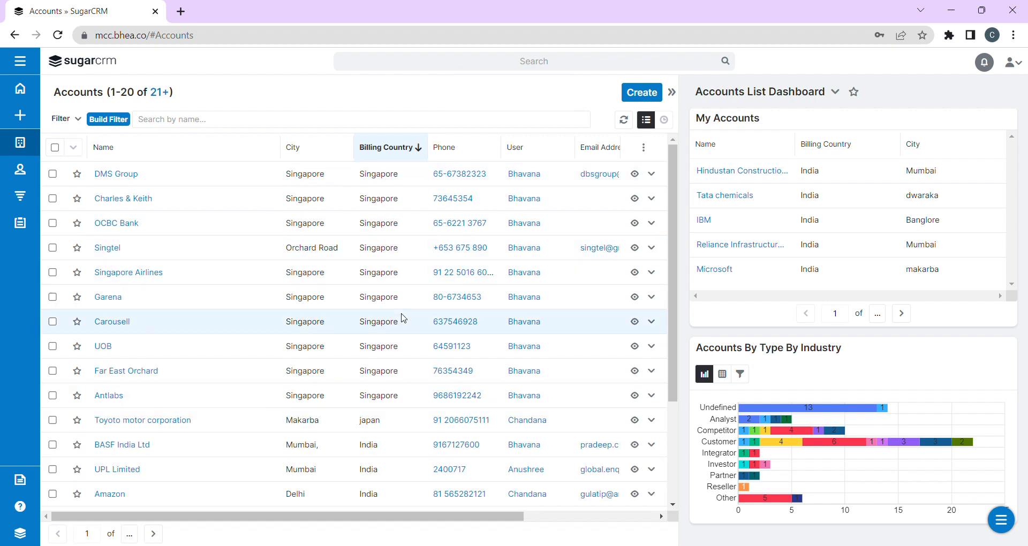
Step: Search the accounts list for names starting with "D"
{"action": "left_click", "coordinate": [296, 125]}
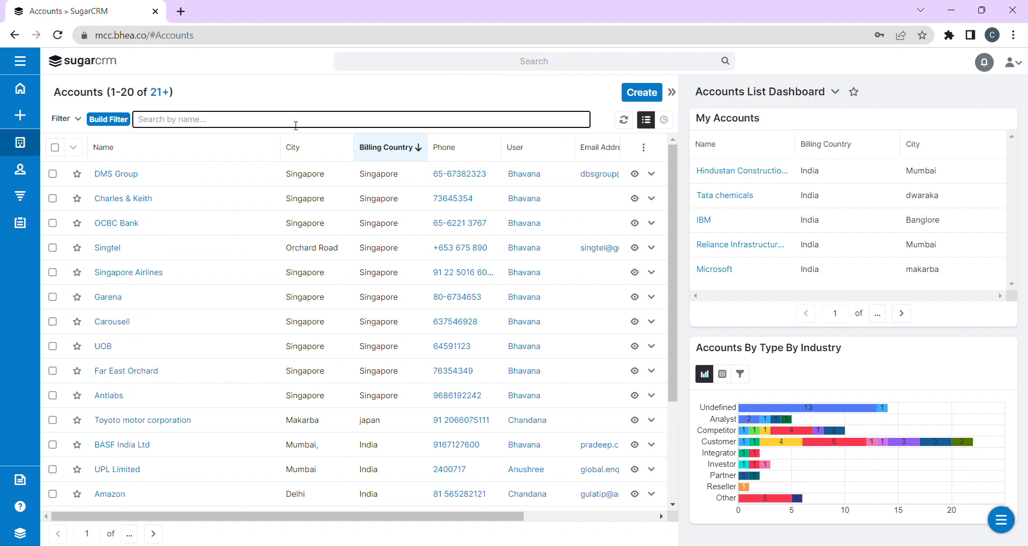
{"action": "type", "text": "D"}
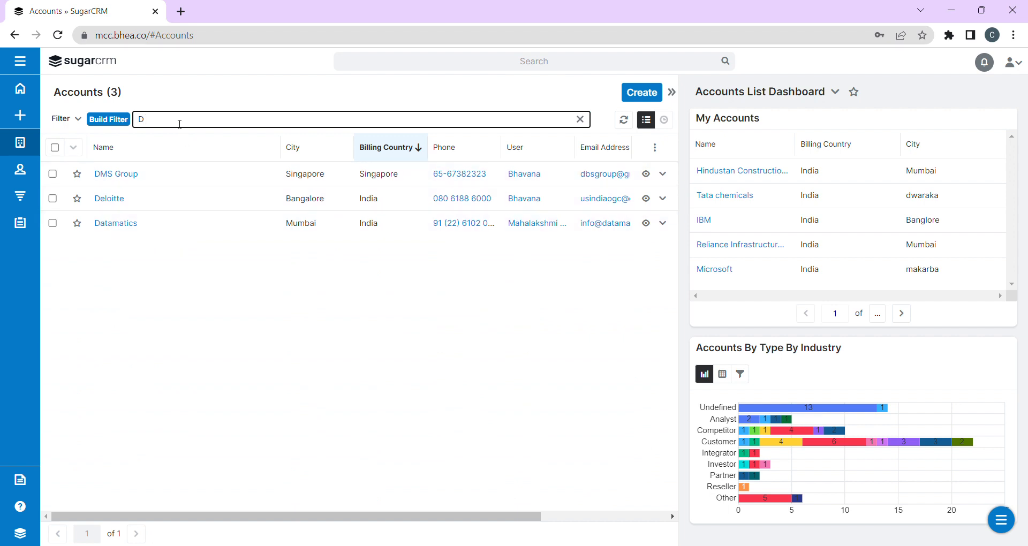
{"action": "left_click", "coordinate": [144, 270]}
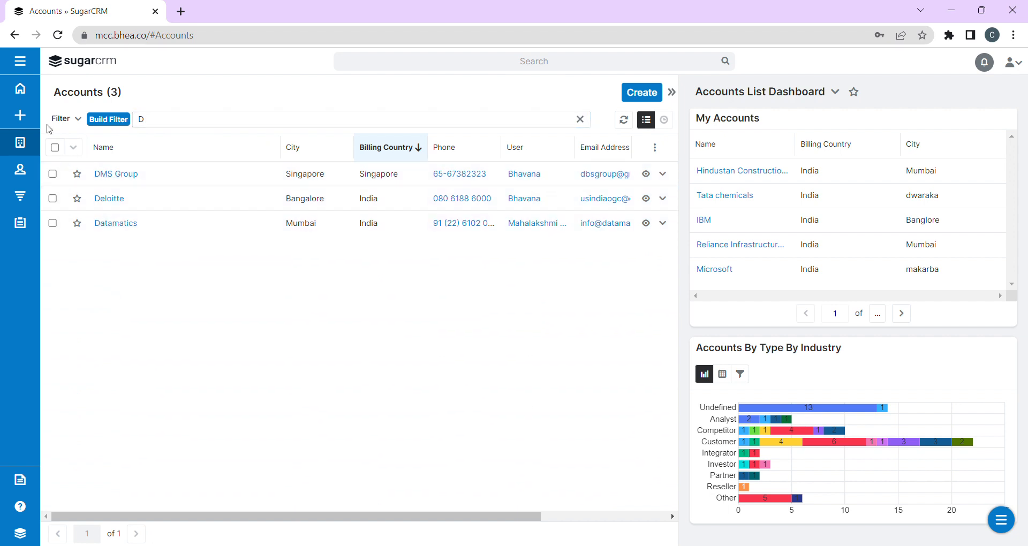
Step: Open the Targets module from the full module list
{"action": "left_click", "coordinate": [30, 67]}
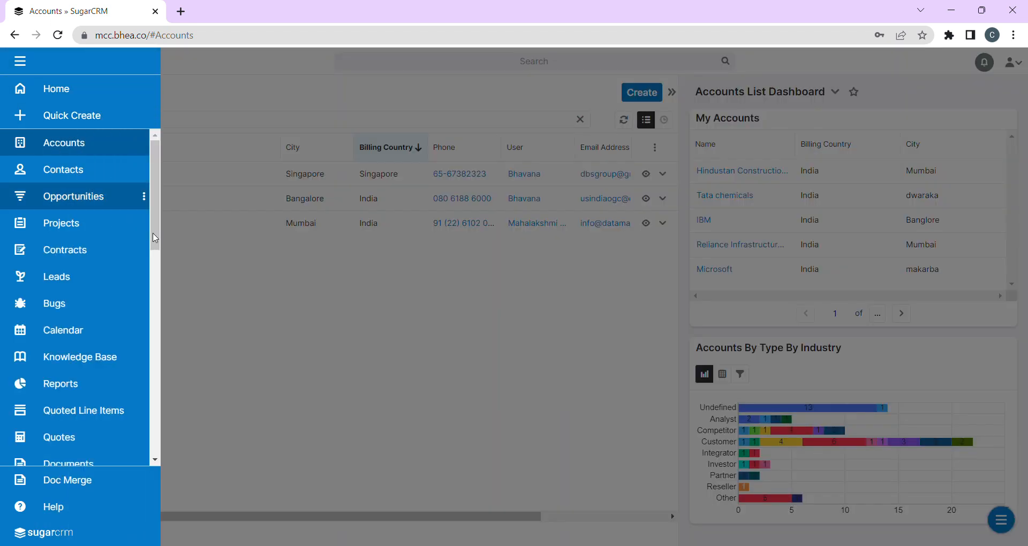
{"action": "scroll", "coordinate": [158, 326], "scroll_direction": "down", "scroll_amount": 4}
{"action": "left_click_drag", "start_coordinate": [157, 327], "coordinate": [159, 351]}
{"action": "left_click", "coordinate": [106, 384]}
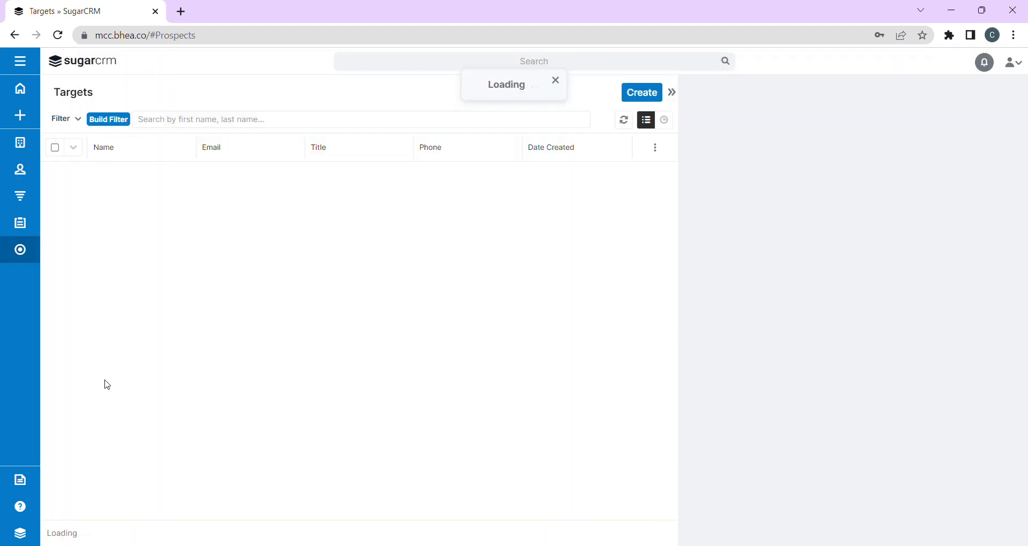
Step: Search the targets list by name for "M" and clear the search term
{"action": "left_click", "coordinate": [284, 123]}
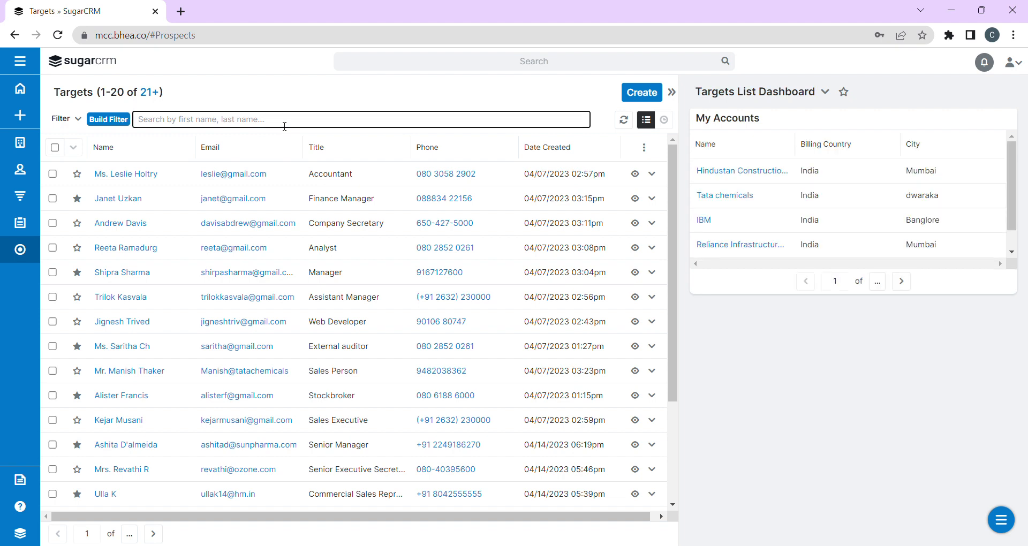
{"action": "type", "text": "M"}
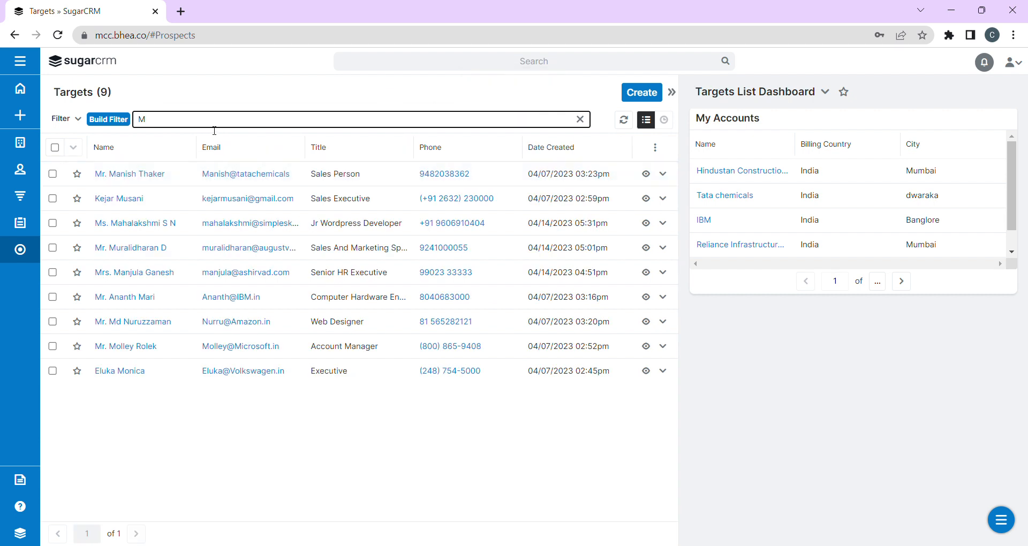
{"action": "key", "text": "BackSpace"}
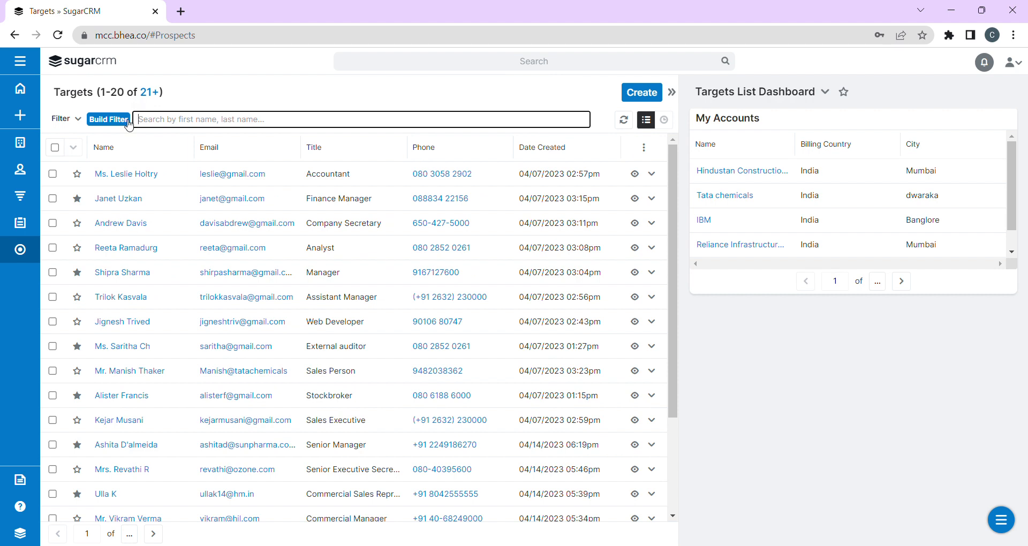
Step: Build a new targets filter with the condition First Name starts with "A"
{"action": "left_click", "coordinate": [108, 119]}
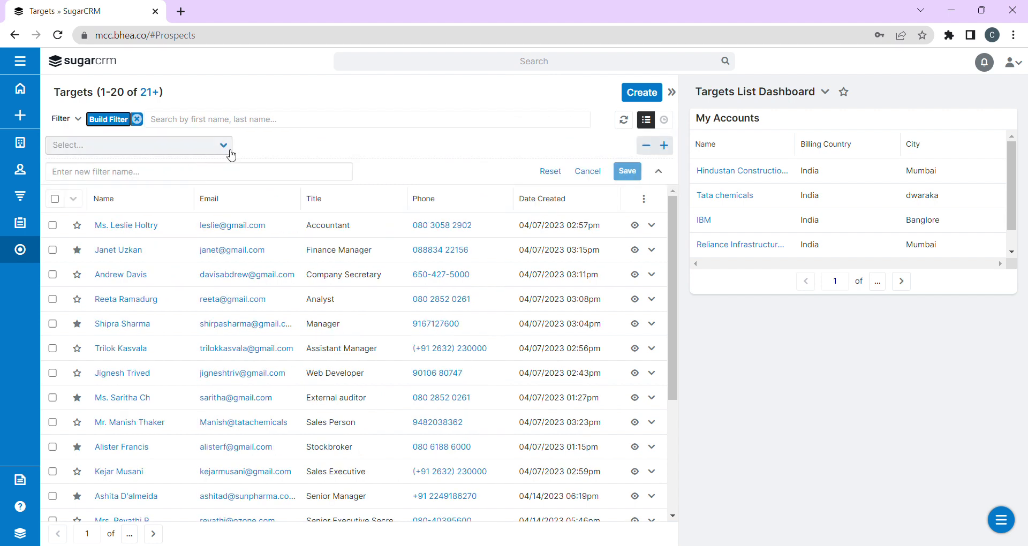
{"action": "left_click", "coordinate": [230, 152]}
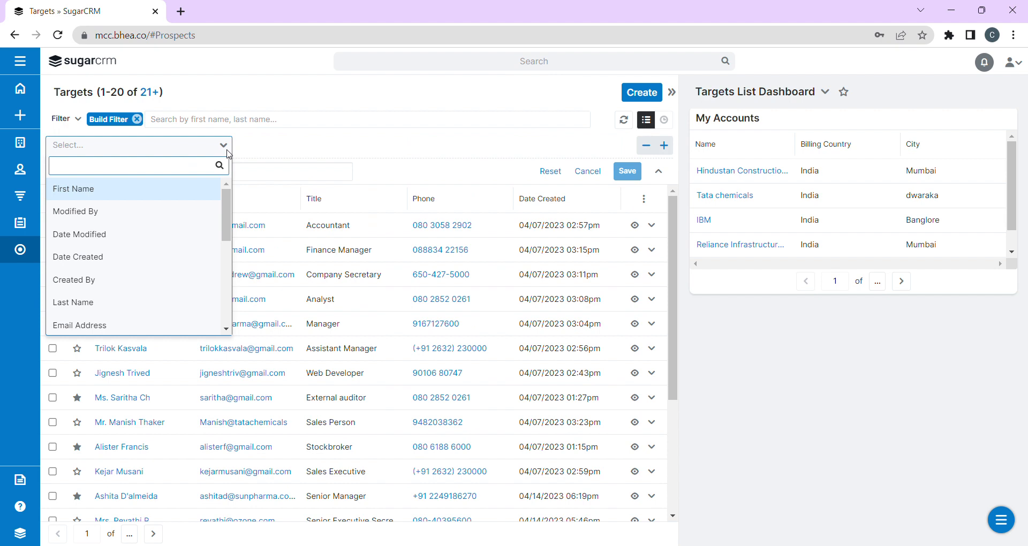
{"action": "left_click", "coordinate": [161, 190]}
{"action": "left_click", "coordinate": [429, 151]}
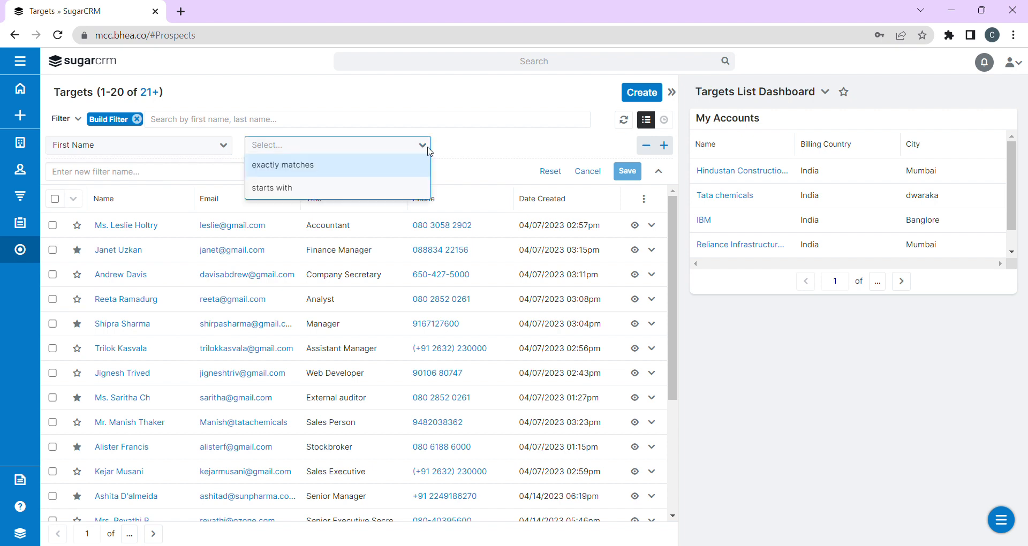
{"action": "left_click", "coordinate": [394, 188]}
{"action": "left_click", "coordinate": [455, 144]}
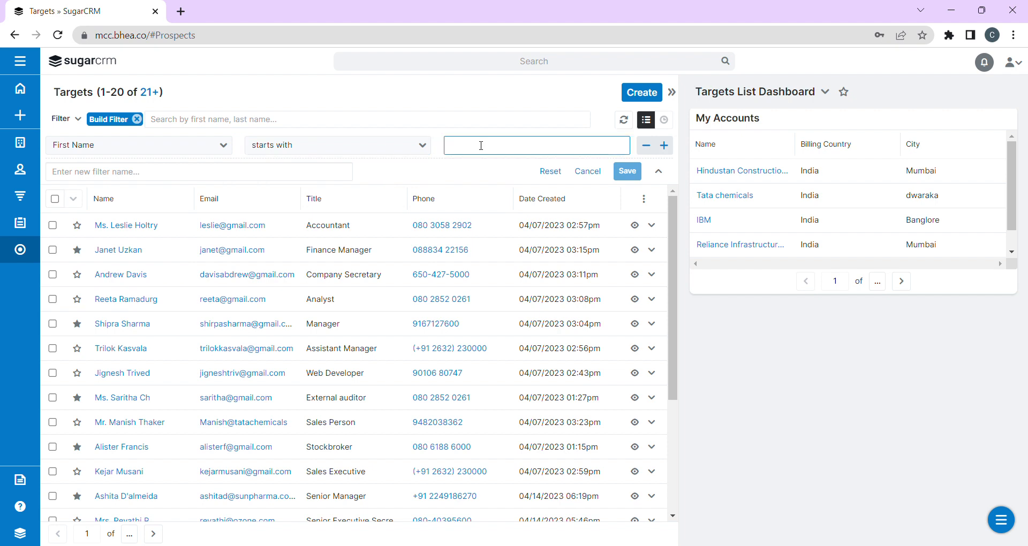
{"action": "type", "text": "A"}
{"action": "key", "text": "BackSpace"}
{"action": "type", "text": "A"}
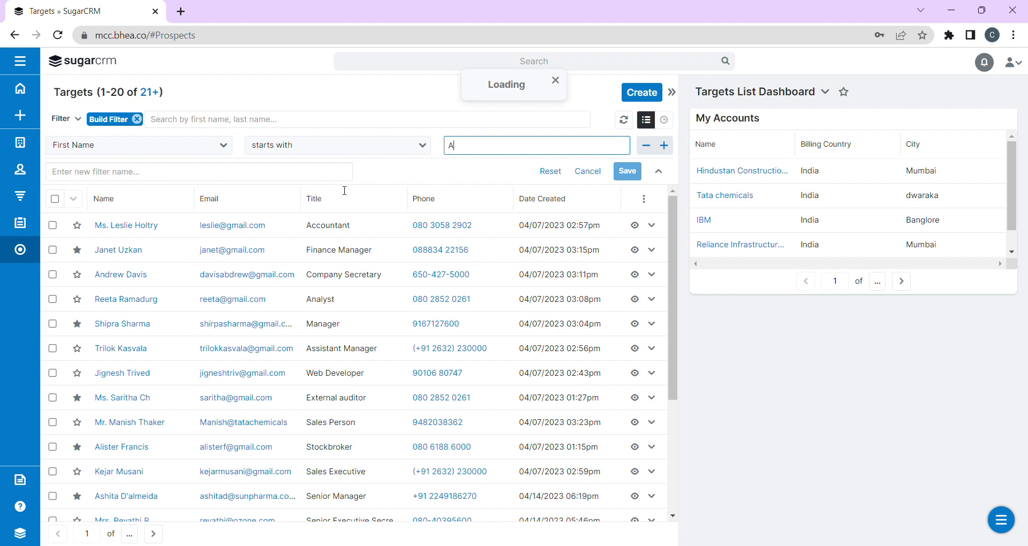
Step: Name the new filter "First name start with A", save it and dismiss the notification
{"action": "left_click", "coordinate": [247, 174]}
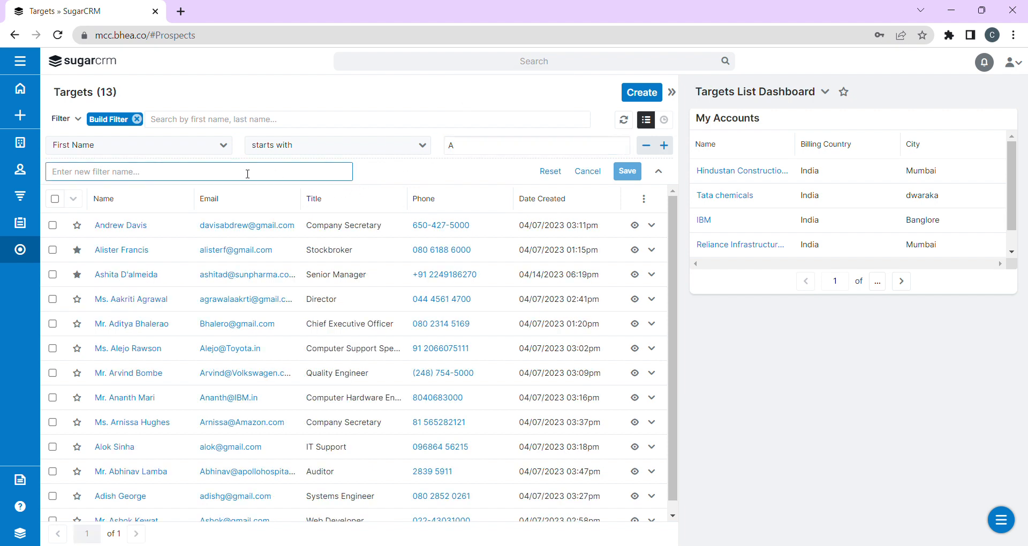
{"action": "type", "text": "First name satart with A"}
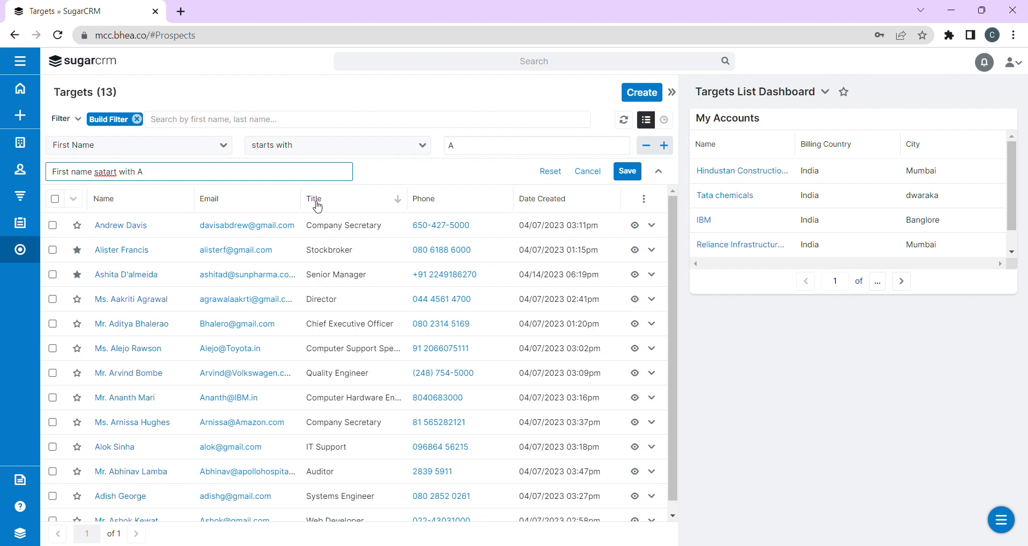
{"action": "left_click", "coordinate": [123, 179]}
{"action": "key", "text": "BackSpace"}
{"action": "key", "text": "BackSpace"}
{"action": "key", "text": "BackSpace"}
{"action": "key", "text": "BackSpace"}
{"action": "key", "text": "BackSpace"}
{"action": "key", "text": "BackSpace"}
{"action": "type", "text": "tart"}
{"action": "left_click", "coordinate": [627, 173]}
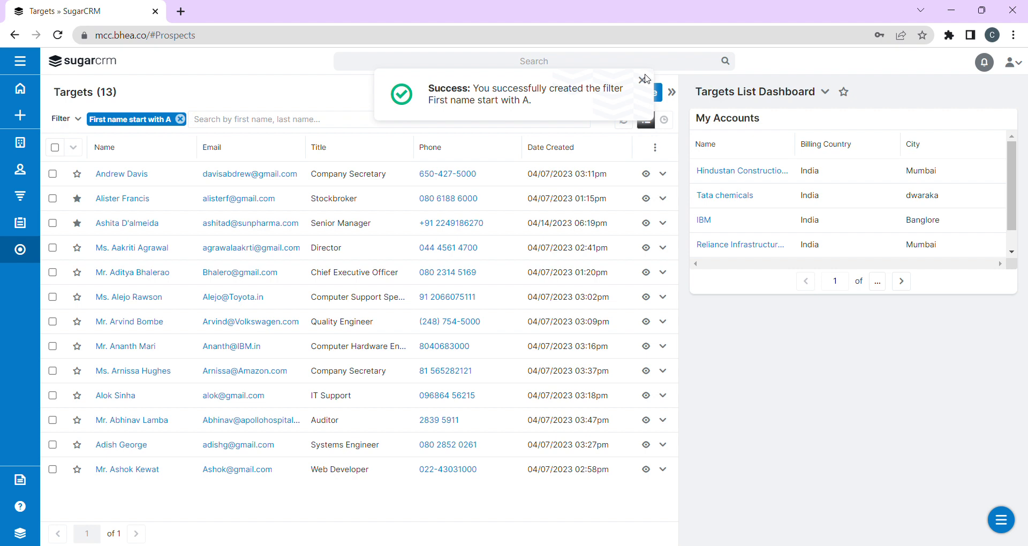
{"action": "left_click", "coordinate": [645, 79]}
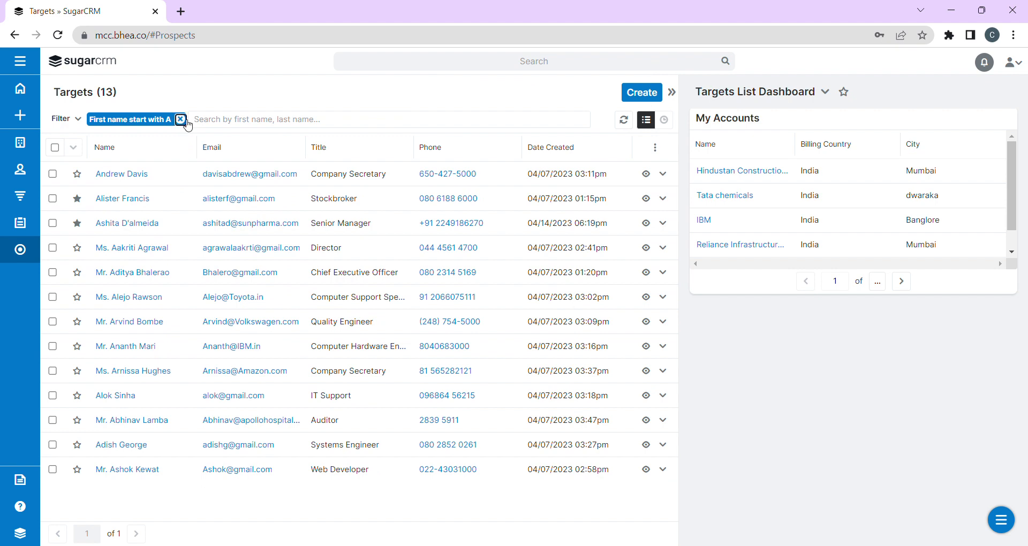
Step: Clear the applied filter and check the list of saved target filters for the new entry
{"action": "left_click", "coordinate": [180, 119]}
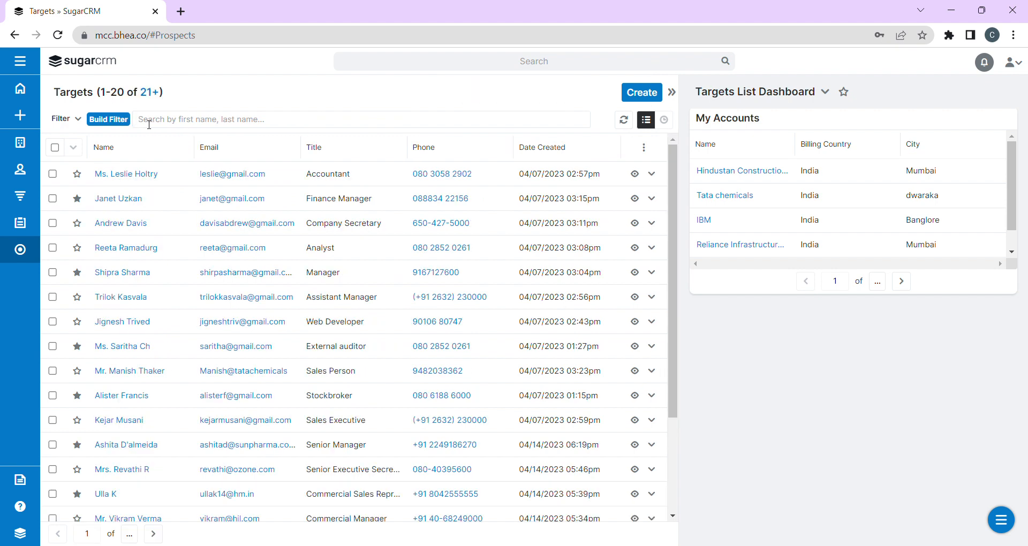
{"action": "left_click", "coordinate": [83, 119]}
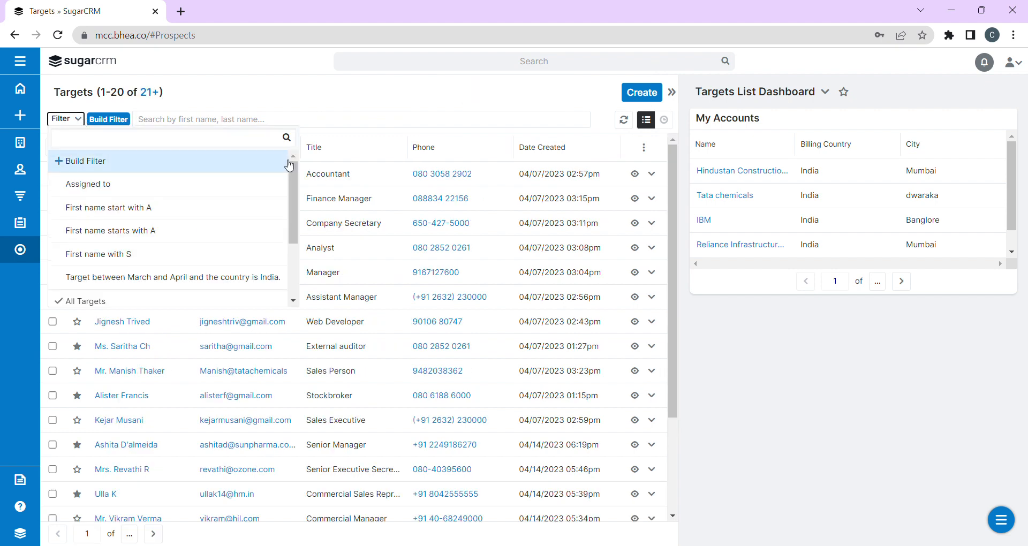
{"action": "left_click_drag", "start_coordinate": [292, 180], "coordinate": [292, 185]}
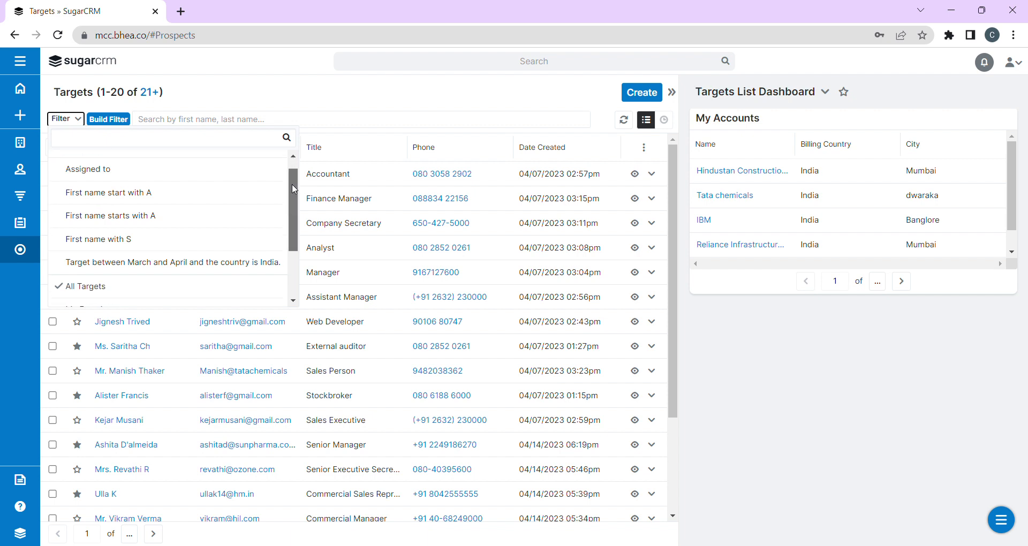
{"action": "left_click", "coordinate": [327, 97]}
Step: Start a new targets filter on Date Created with the operator "is between"
{"action": "left_click", "coordinate": [115, 124]}
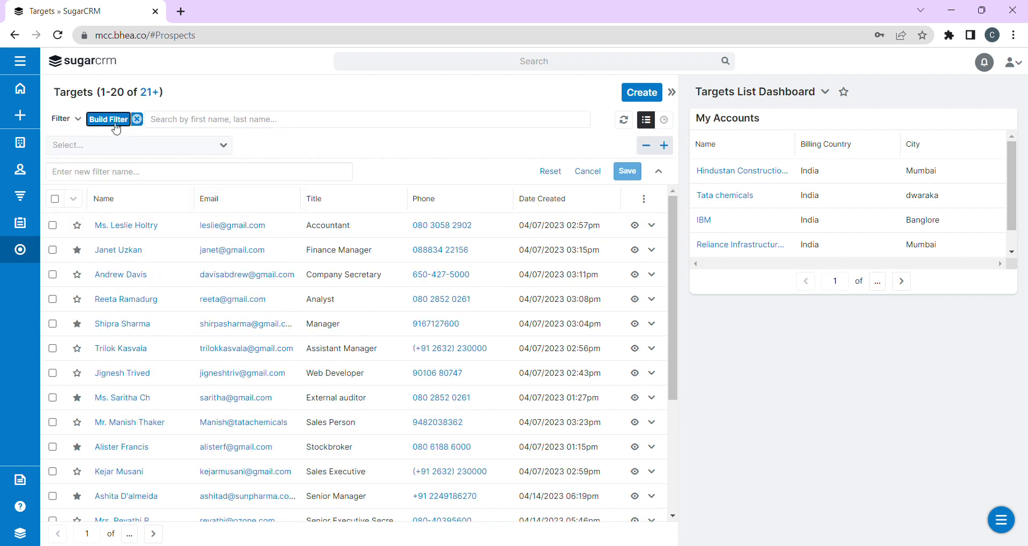
{"action": "left_click", "coordinate": [223, 145]}
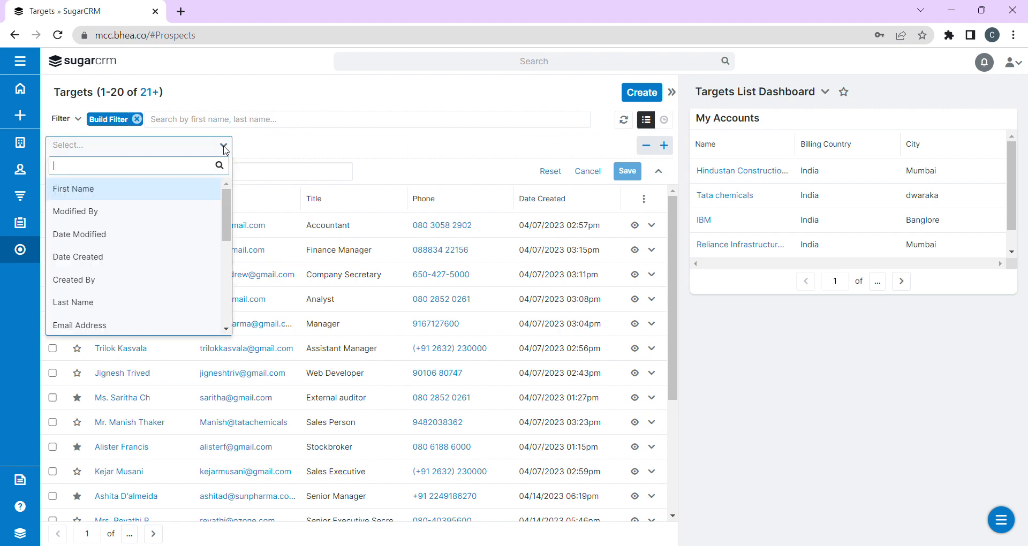
{"action": "left_click", "coordinate": [133, 261]}
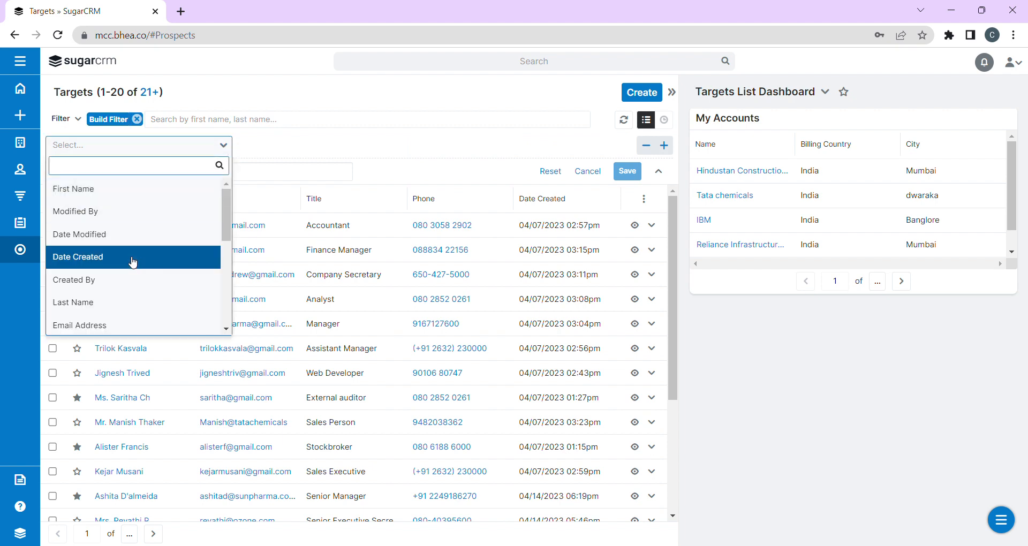
{"action": "left_click", "coordinate": [133, 260]}
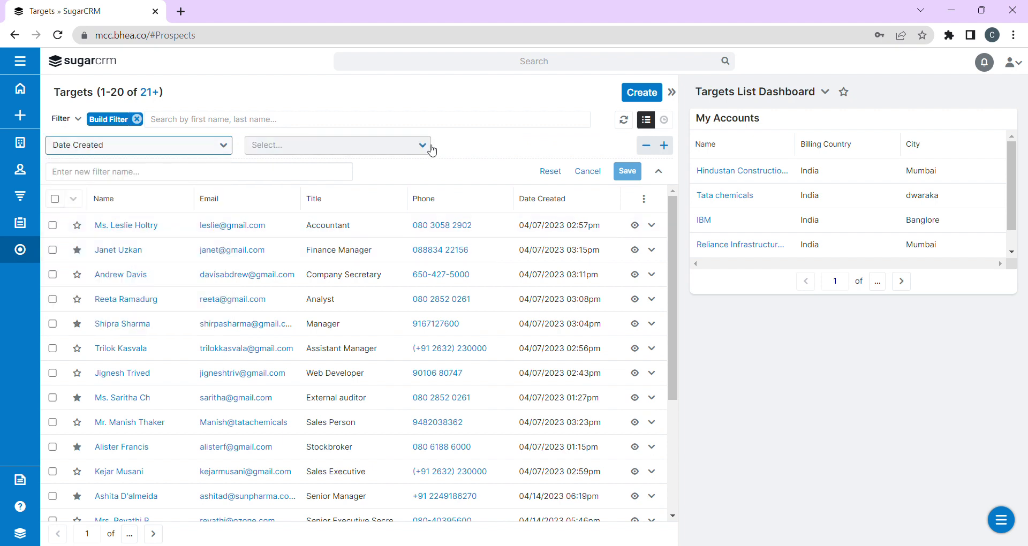
{"action": "left_click", "coordinate": [427, 146]}
{"action": "left_click_drag", "start_coordinate": [425, 203], "coordinate": [420, 267]}
{"action": "left_click", "coordinate": [339, 299]}
Step: Set the filter's date range from 03/01/2023 to 04/27/2023
{"action": "left_click", "coordinate": [554, 152]}
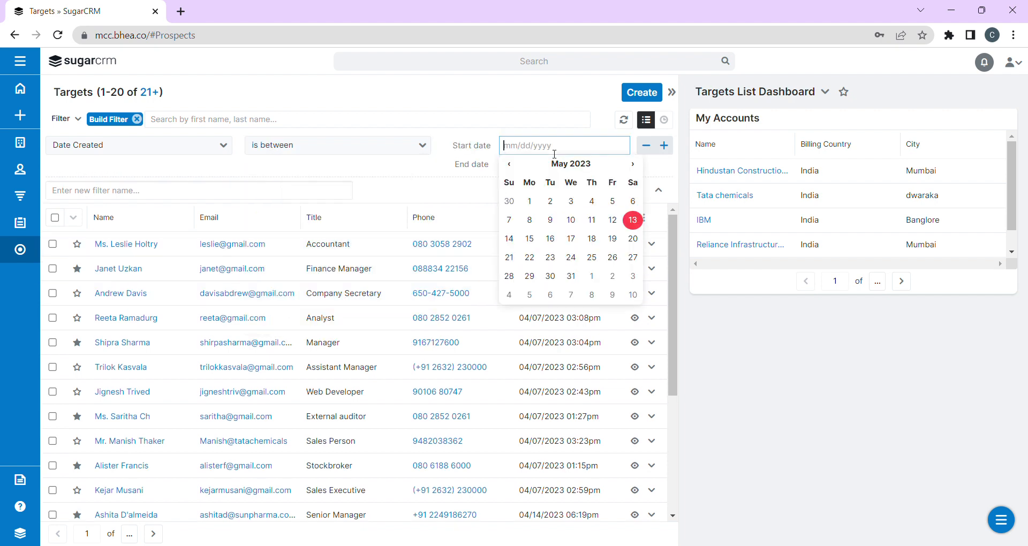
{"action": "type", "text": "03"}
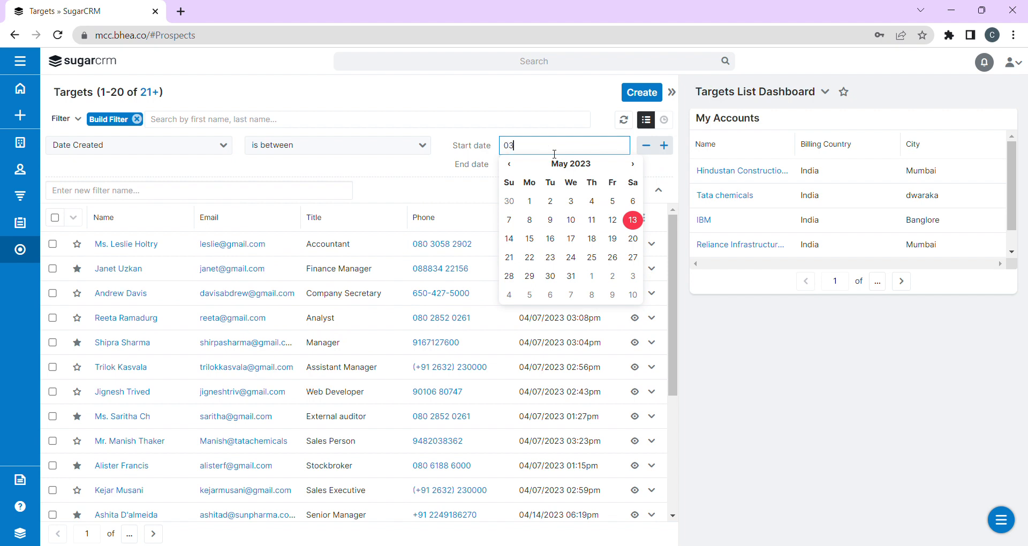
{"action": "type", "text": "/01/2023"}
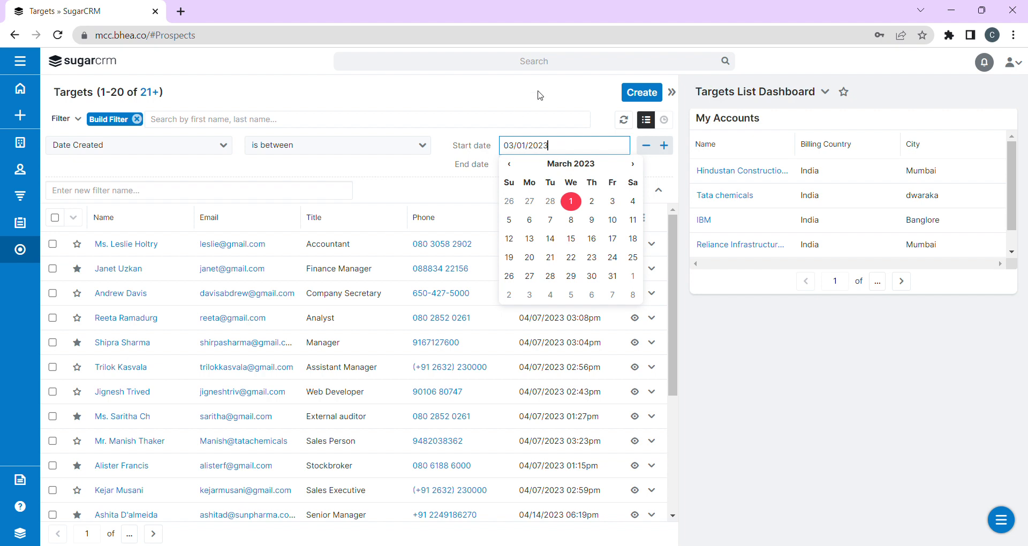
{"action": "left_click", "coordinate": [494, 89]}
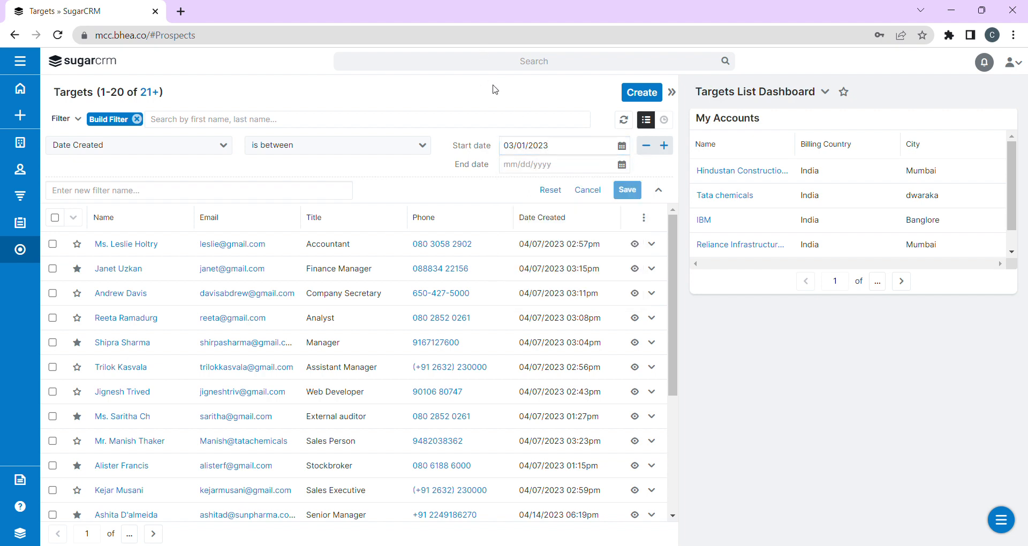
{"action": "left_click", "coordinate": [531, 169]}
{"action": "type", "text": "04/27/2023"}
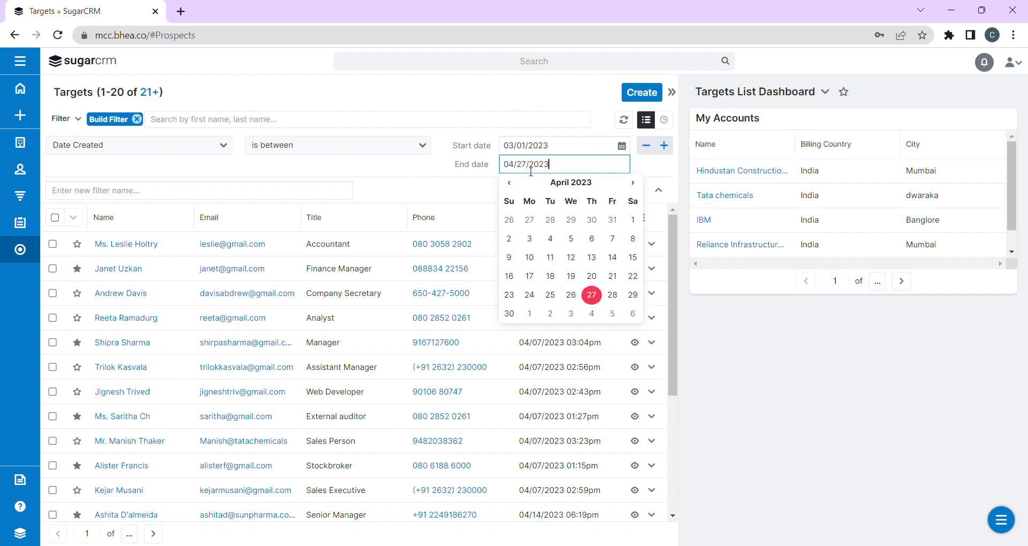
Step: Name the date filter "Targets between 2 months." and save it
{"action": "left_click", "coordinate": [155, 194]}
{"action": "type", "text": "Date"}
{"action": "key", "text": "BackSpace"}
{"action": "key", "text": "BackSpace"}
{"action": "key", "text": "BackSpace"}
{"action": "key", "text": "BackSpace"}
{"action": "type", "text": "Targets"}
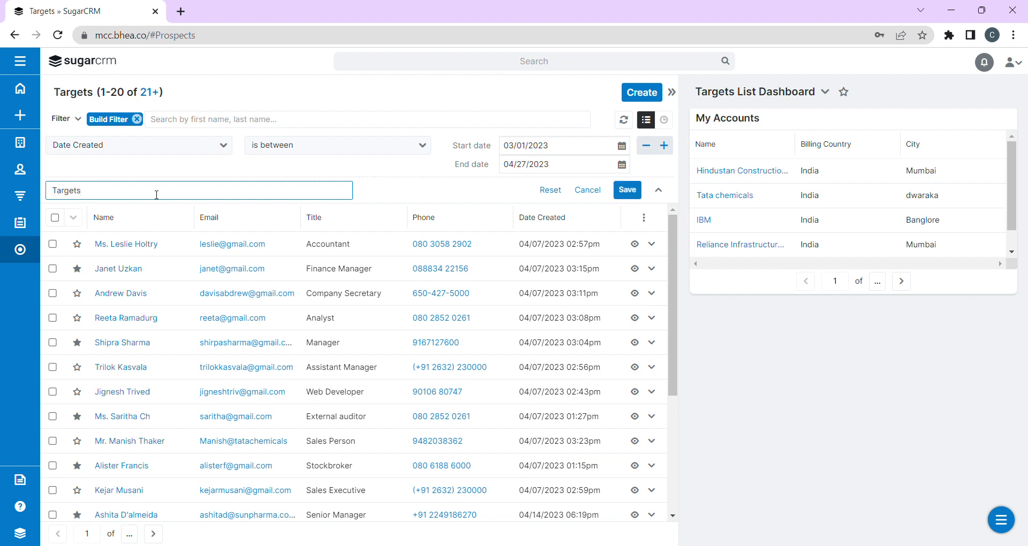
{"action": "type", "text": " between 2 months."}
{"action": "left_click", "coordinate": [632, 194]}
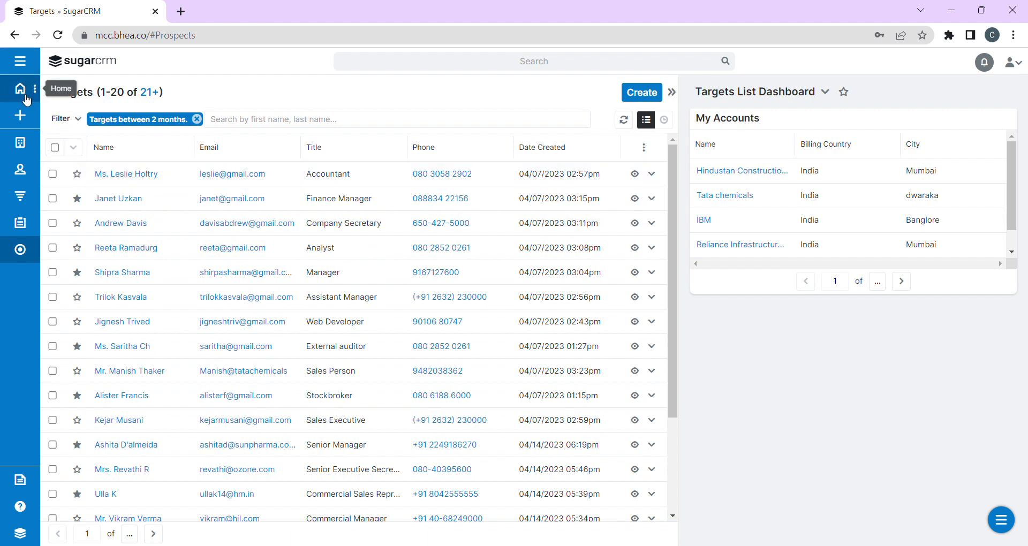
Step: Open the accounts list and build a new filter with the condition Type is any of Analyst
{"action": "left_click", "coordinate": [21, 144]}
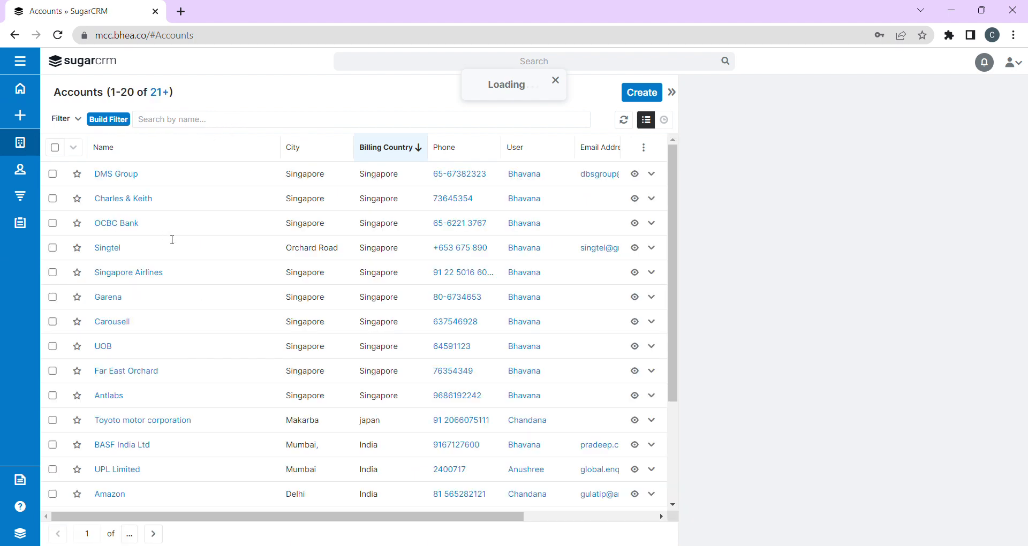
{"action": "left_click", "coordinate": [127, 122]}
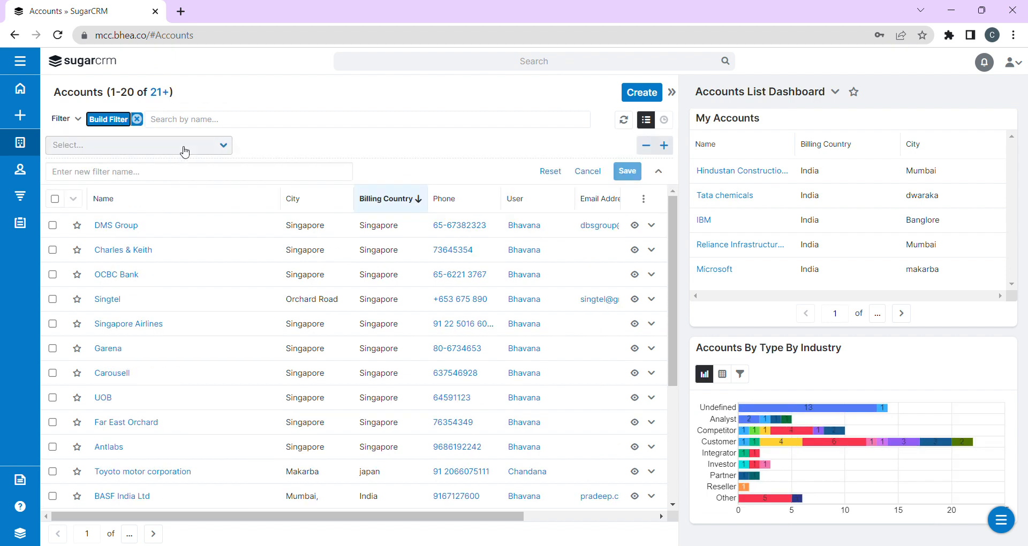
{"action": "left_click", "coordinate": [230, 145]}
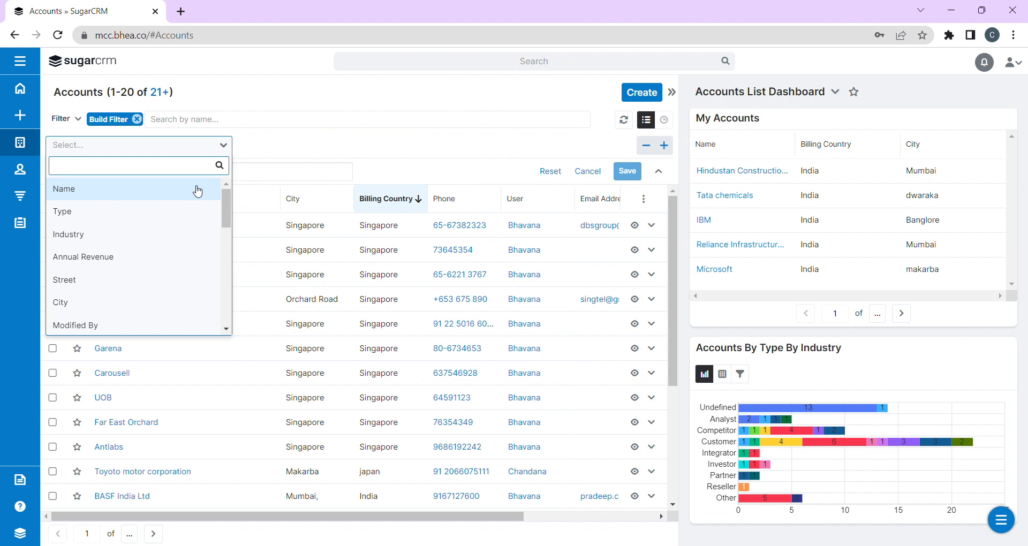
{"action": "left_click", "coordinate": [187, 211]}
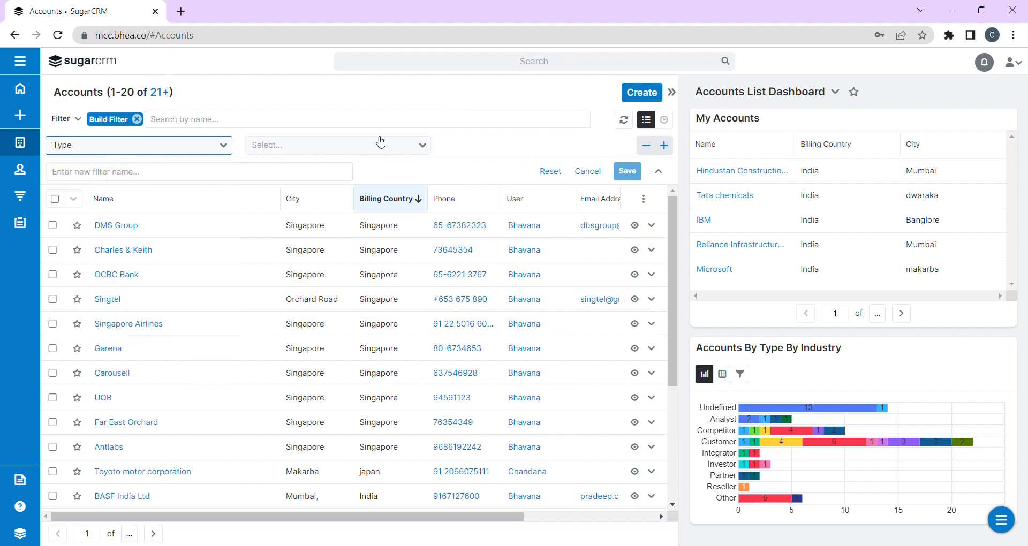
{"action": "left_click", "coordinate": [423, 145]}
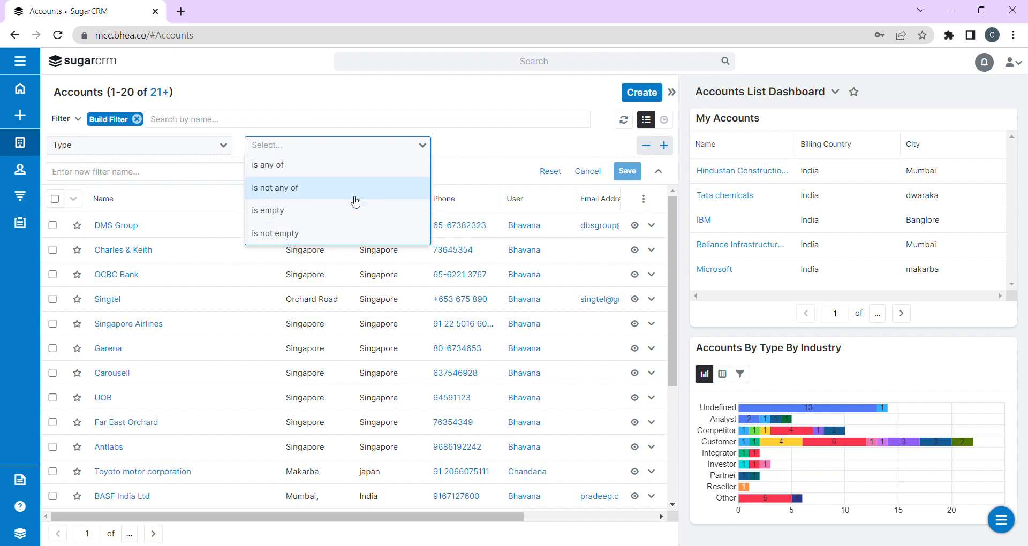
{"action": "left_click", "coordinate": [308, 172]}
{"action": "left_click", "coordinate": [309, 171]}
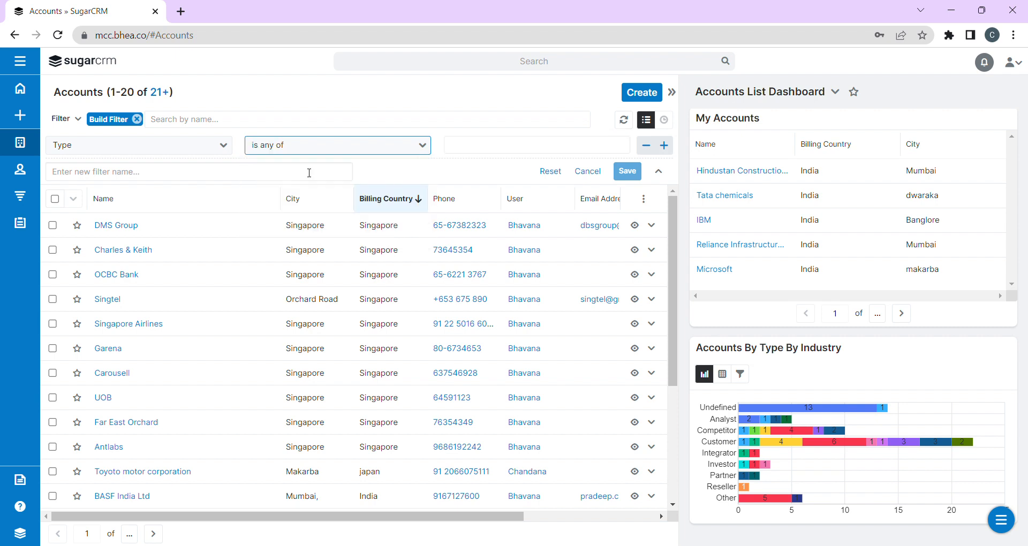
{"action": "left_click", "coordinate": [514, 150]}
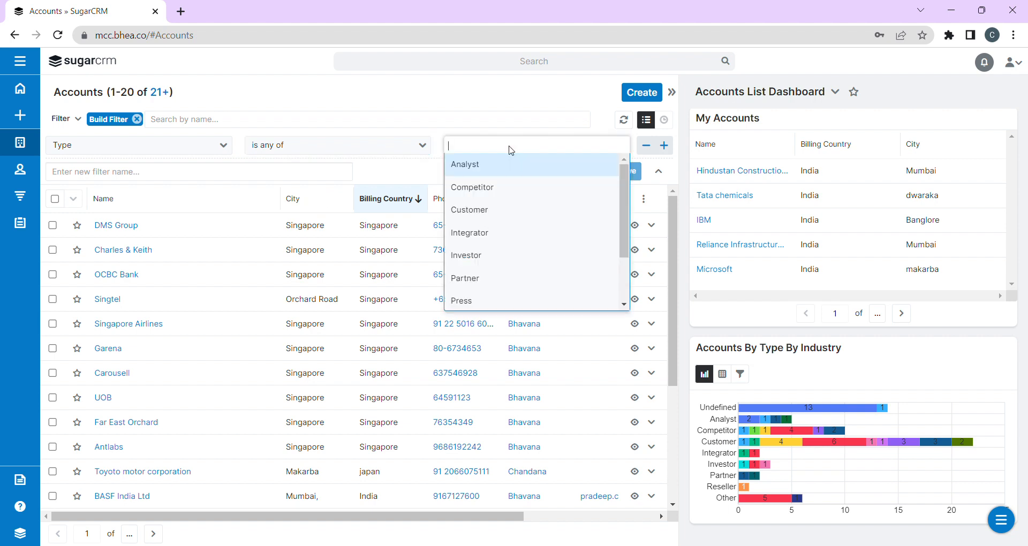
{"action": "left_click", "coordinate": [490, 167]}
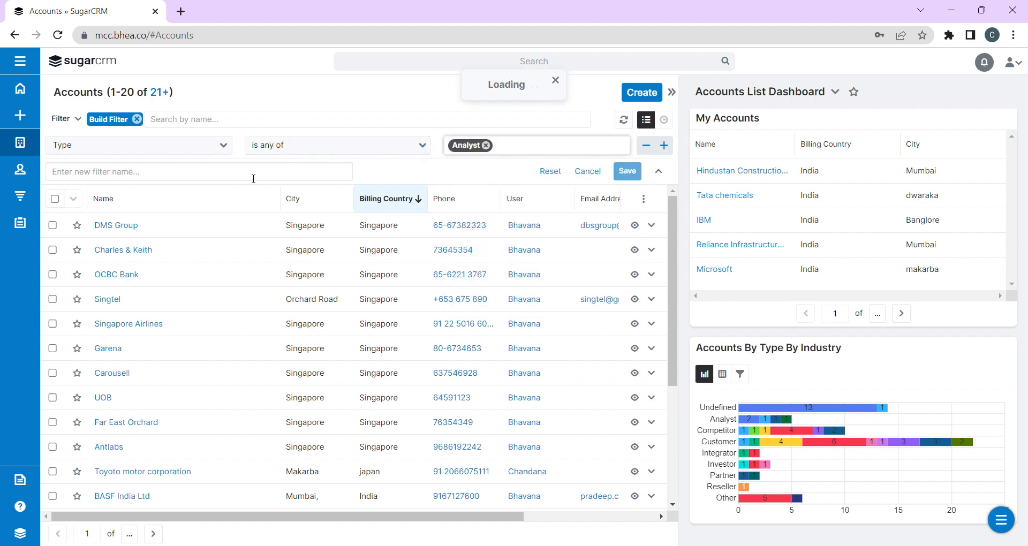
Step: Name the accounts filter "Analyst type.", save it and dismiss the notification
{"action": "left_click", "coordinate": [231, 177]}
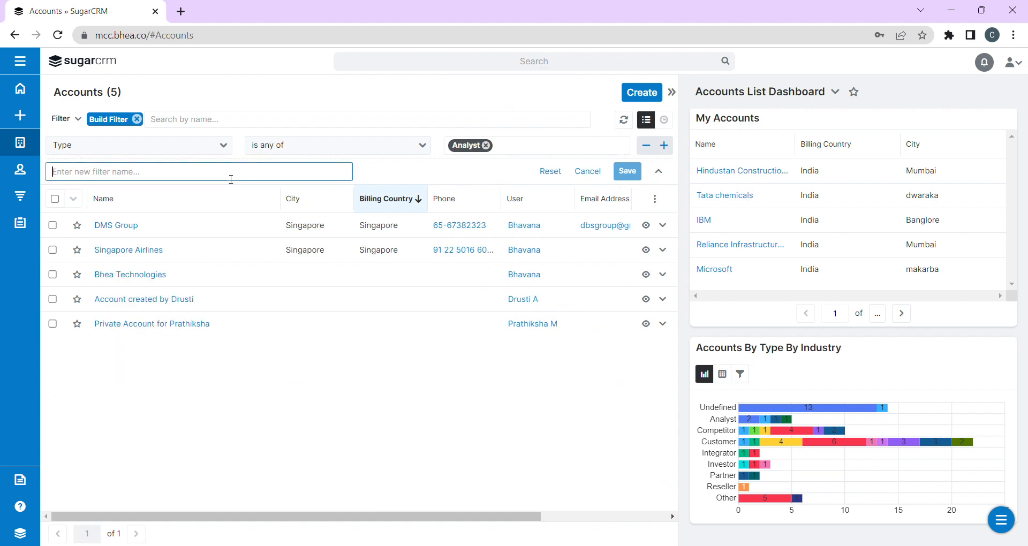
{"action": "type", "text": "T"}
{"action": "key", "text": "BackSpace"}
{"action": "type", "text": "Analyst "}
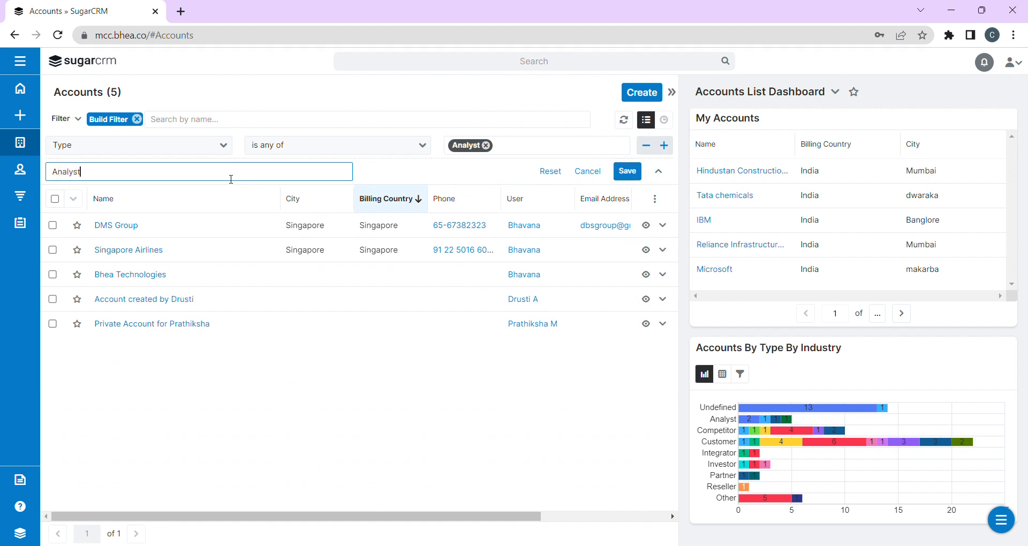
{"action": "type", "text": "type."}
{"action": "left_click", "coordinate": [632, 177]}
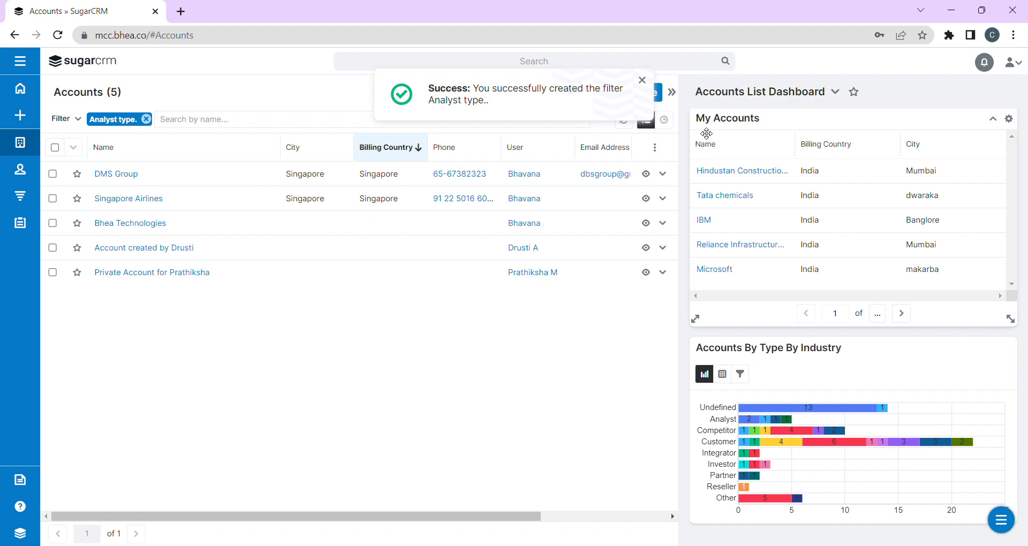
{"action": "left_click", "coordinate": [642, 80]}
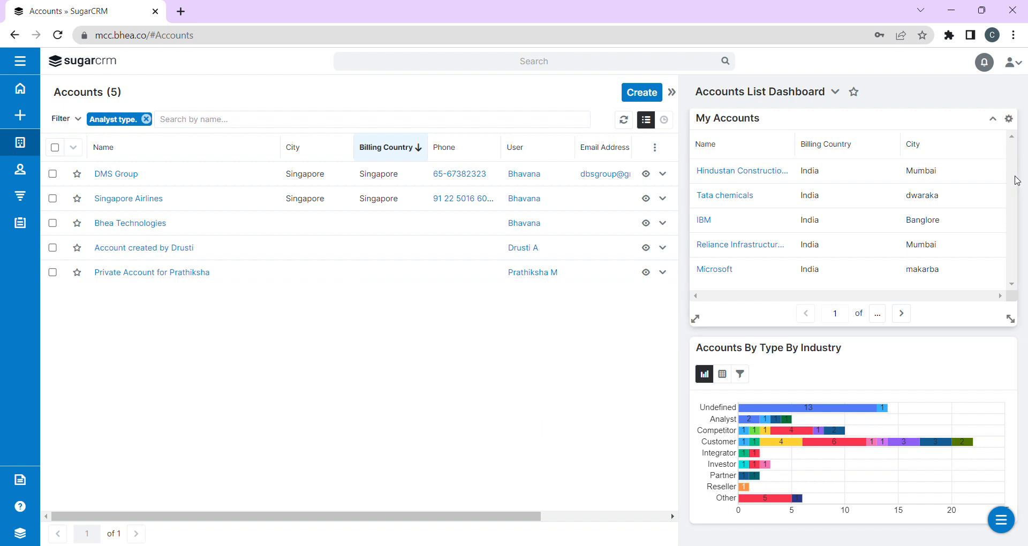
Step: Log out and log in as a different user, entering that user's username and account password
{"action": "left_click", "coordinate": [1014, 62]}
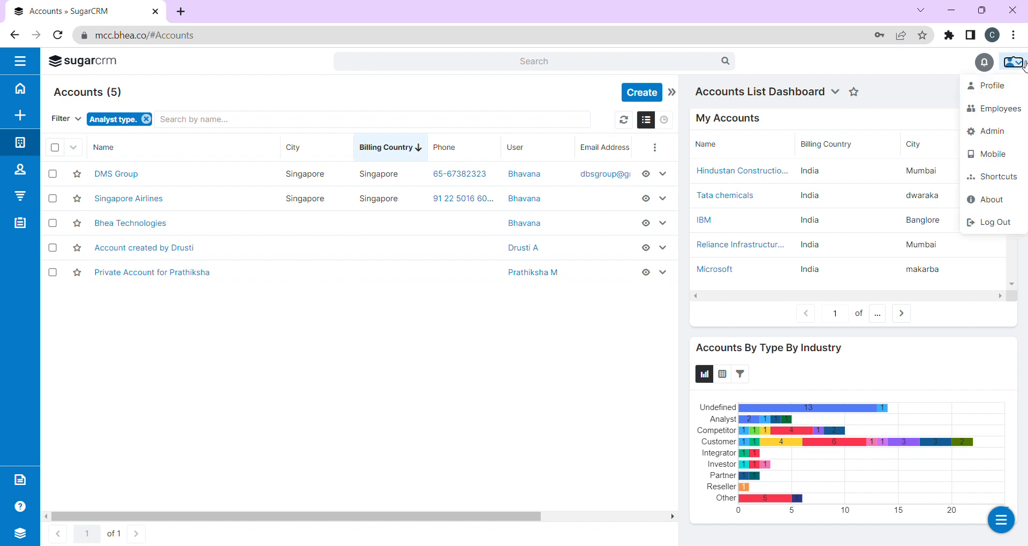
{"action": "left_click", "coordinate": [1021, 226]}
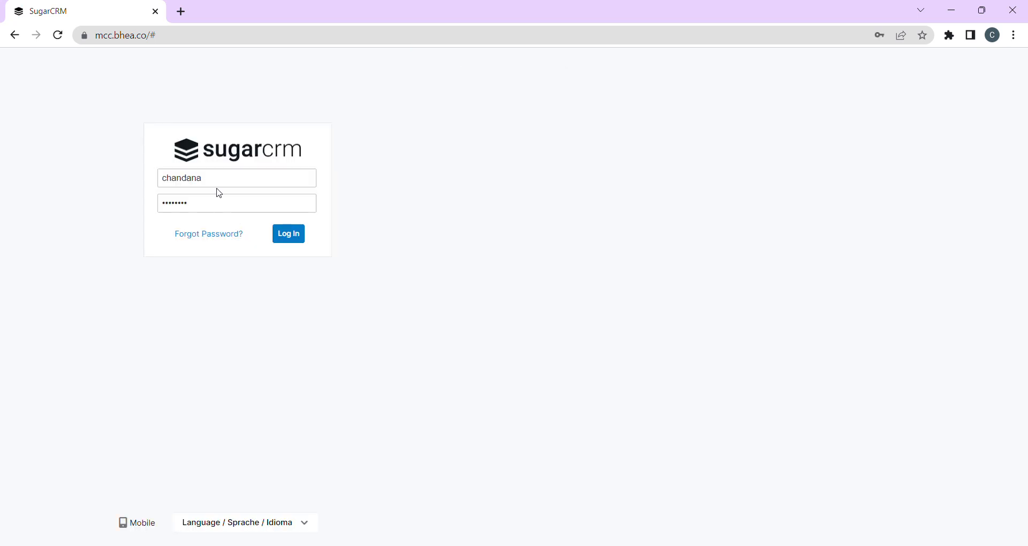
{"action": "key", "text": "ctrl+a"}
{"action": "key", "text": "BackSpace"}
{"action": "type", "text": "Bipin"}
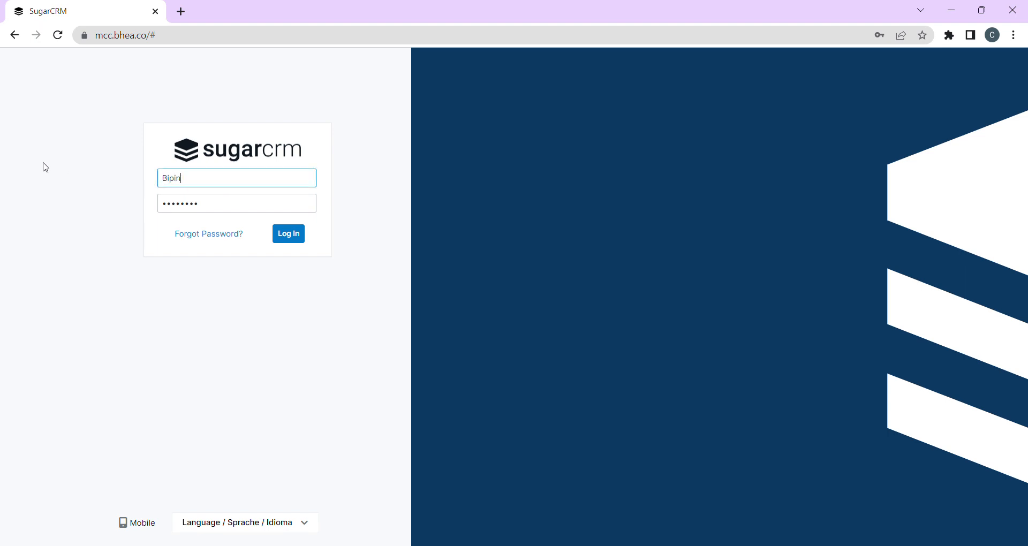
{"action": "left_click_drag", "start_coordinate": [227, 210], "coordinate": [131, 216]}
{"action": "key", "text": "BackSpace"}
{"action": "type", "text": "••••••••••"}
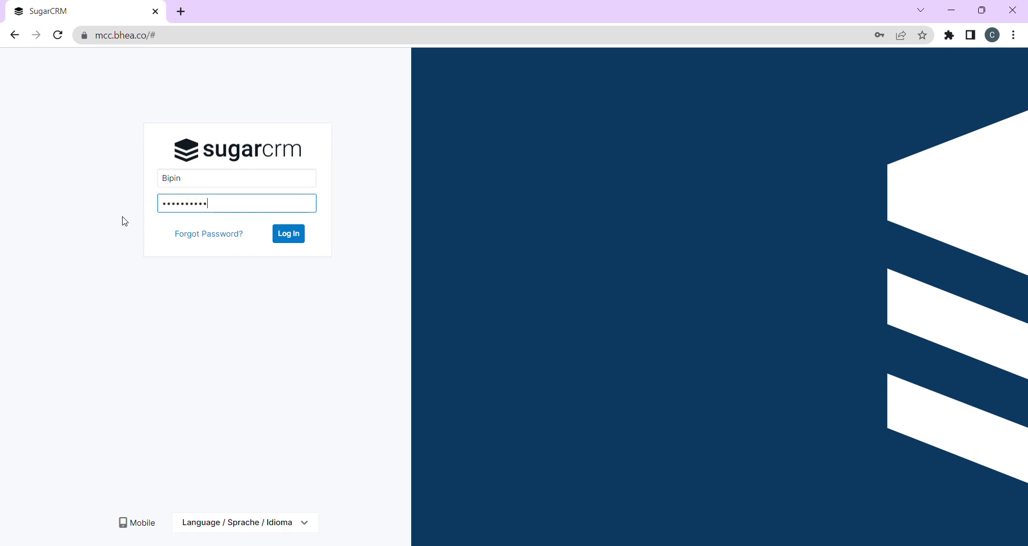
{"action": "left_click", "coordinate": [288, 235]}
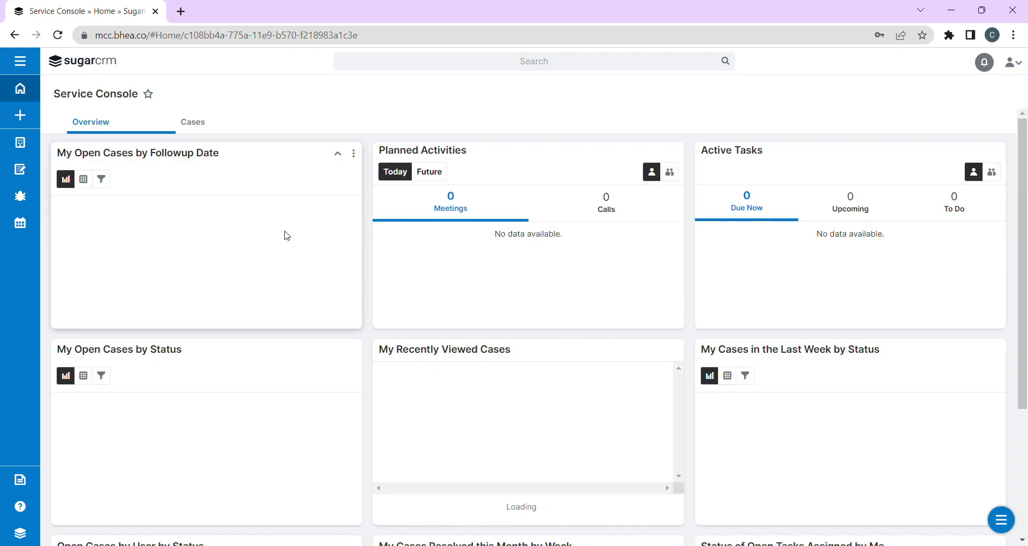
Step: Open the accounts list and check which filters are available to this second user
{"action": "left_click", "coordinate": [21, 92]}
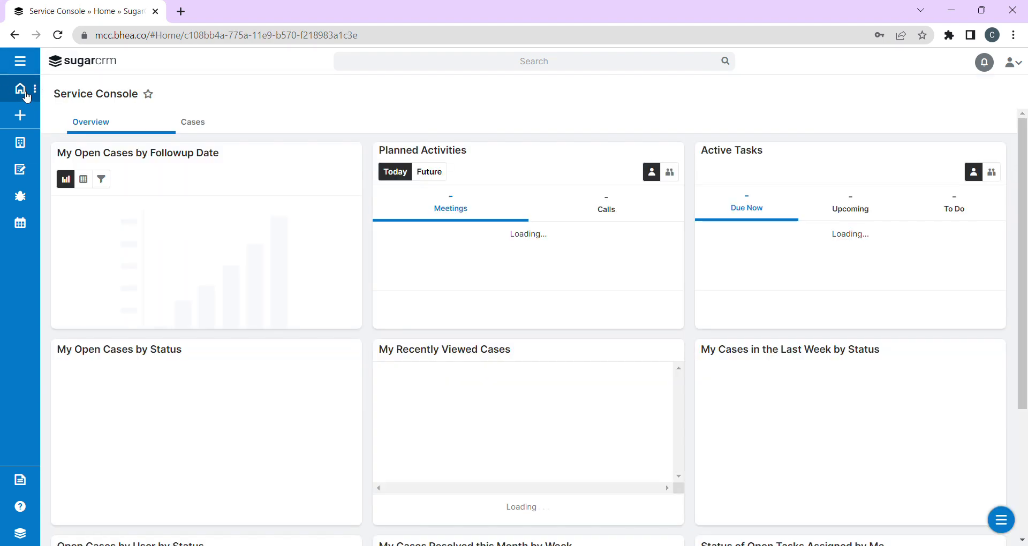
{"action": "mouse_move", "coordinate": [27, 97]}
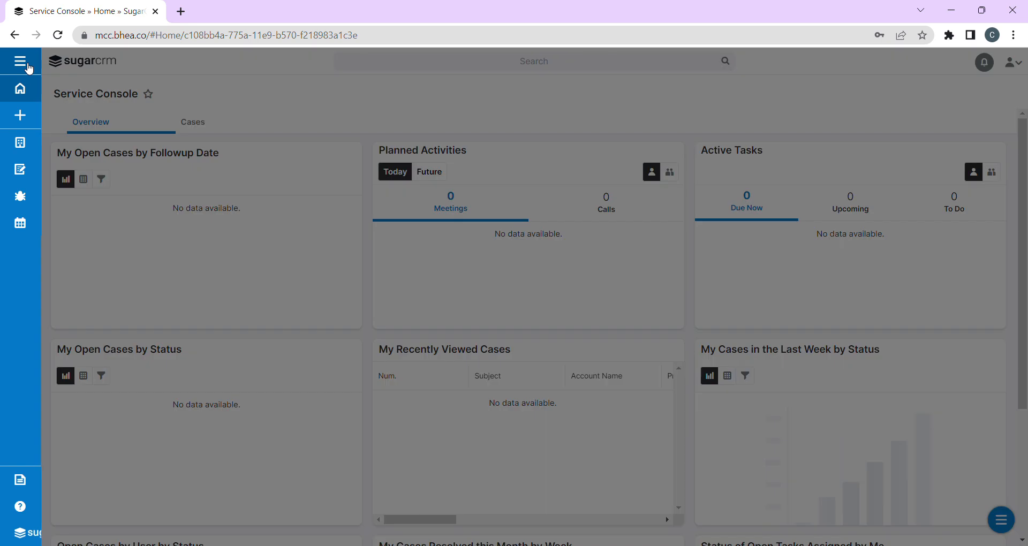
{"action": "left_click", "coordinate": [75, 149]}
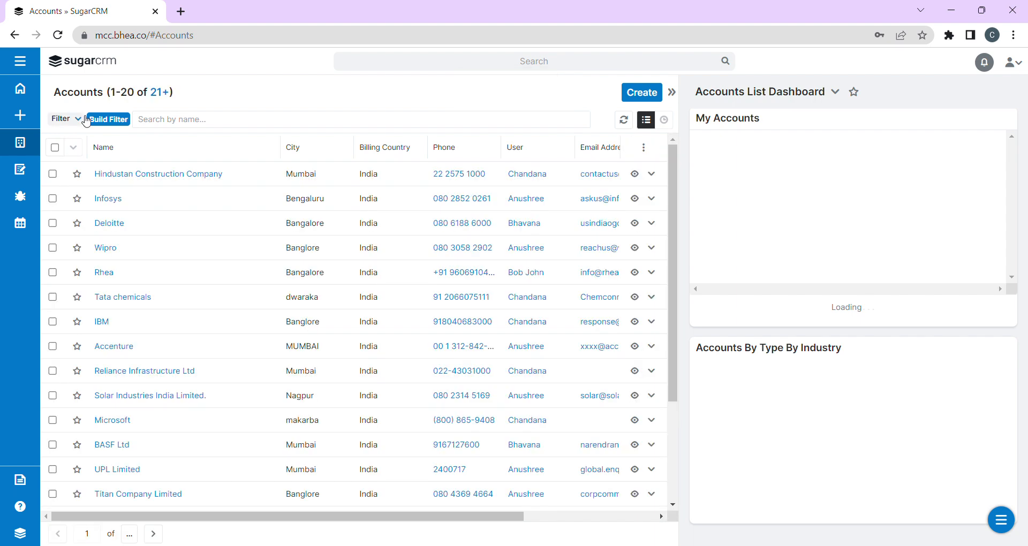
{"action": "left_click", "coordinate": [81, 119]}
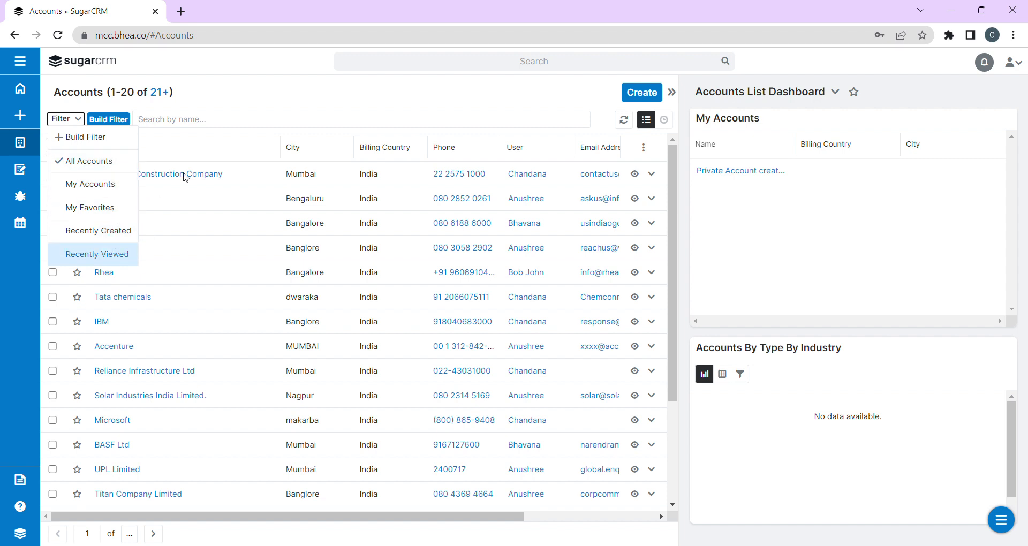
{"action": "left_click", "coordinate": [345, 94]}
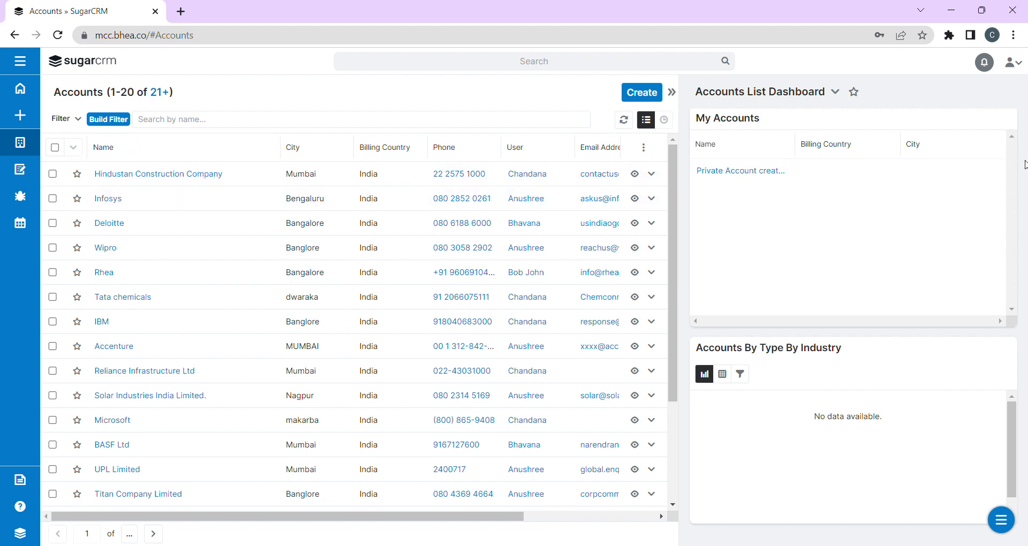
Step: Log out of the second user's account
{"action": "left_click", "coordinate": [1017, 62]}
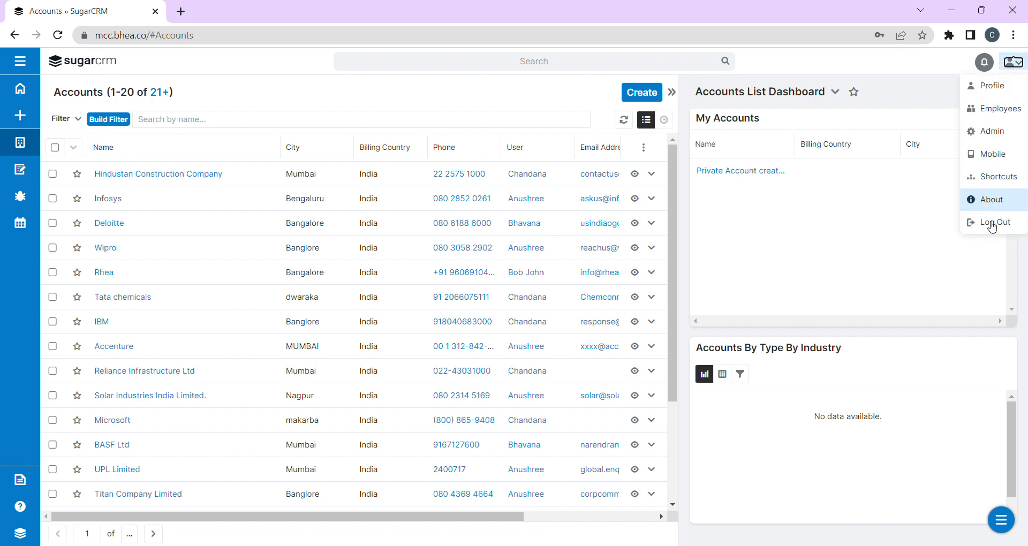
{"action": "left_click", "coordinate": [989, 229]}
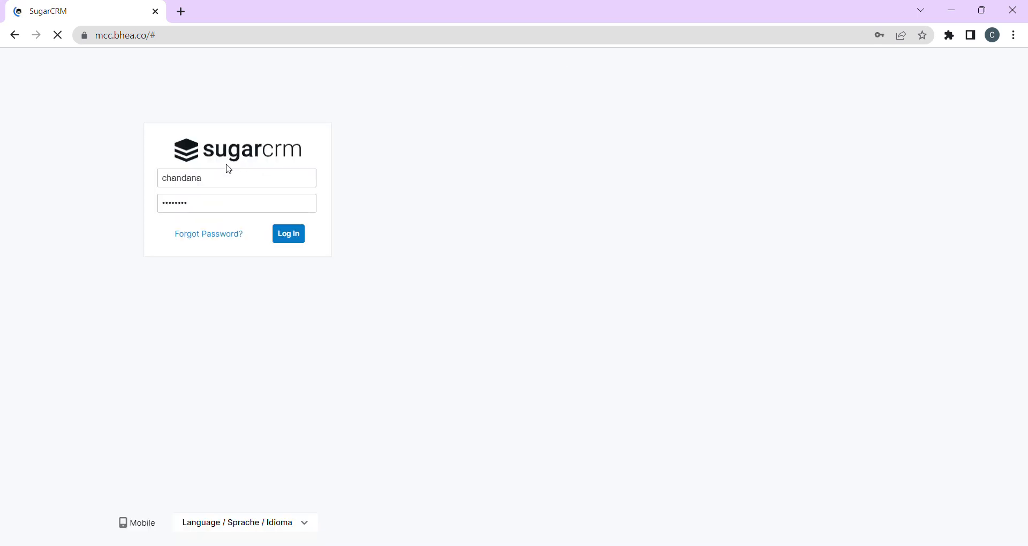
Step: Log in with the first user's prefilled credentials and open the accounts list
{"action": "left_click", "coordinate": [297, 236]}
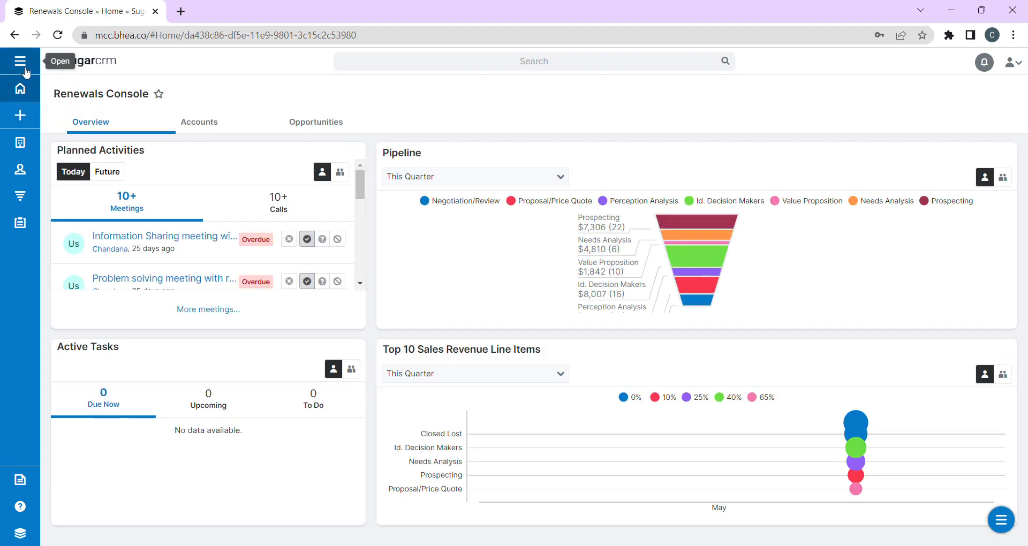
{"action": "left_click", "coordinate": [26, 69]}
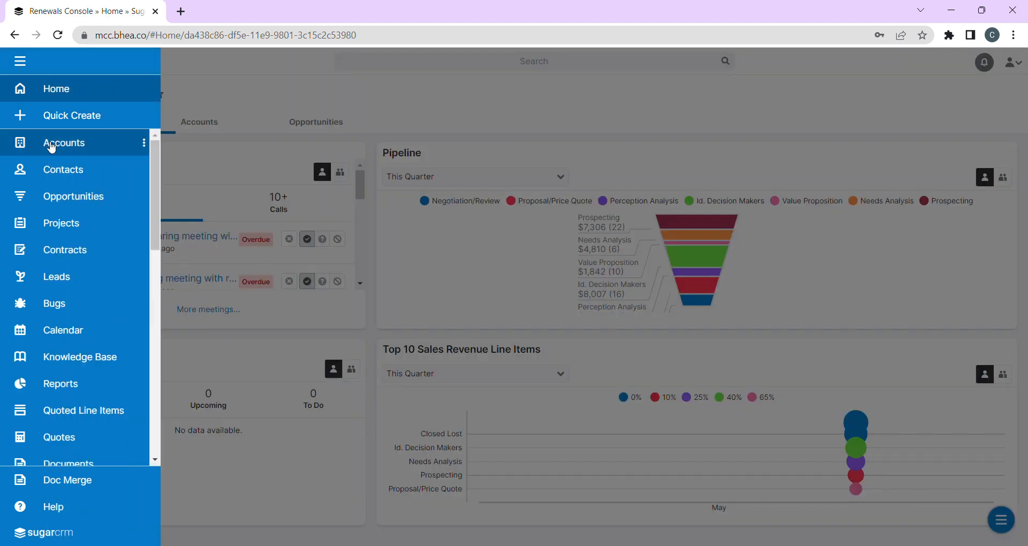
{"action": "left_click", "coordinate": [48, 144]}
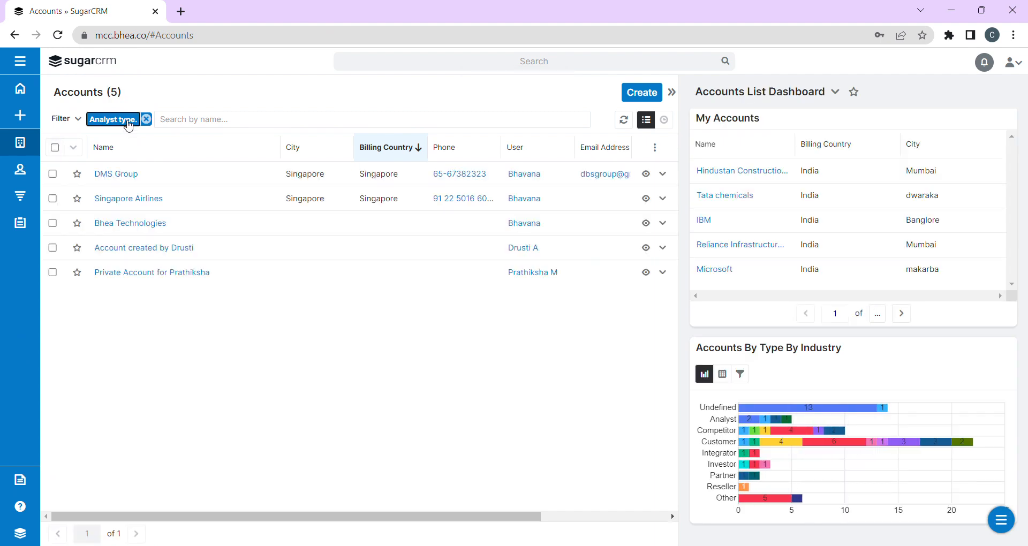
Step: Open the saved "Analyst type." accounts filter for editing and delete it, confirming the removal
{"action": "left_click", "coordinate": [128, 126]}
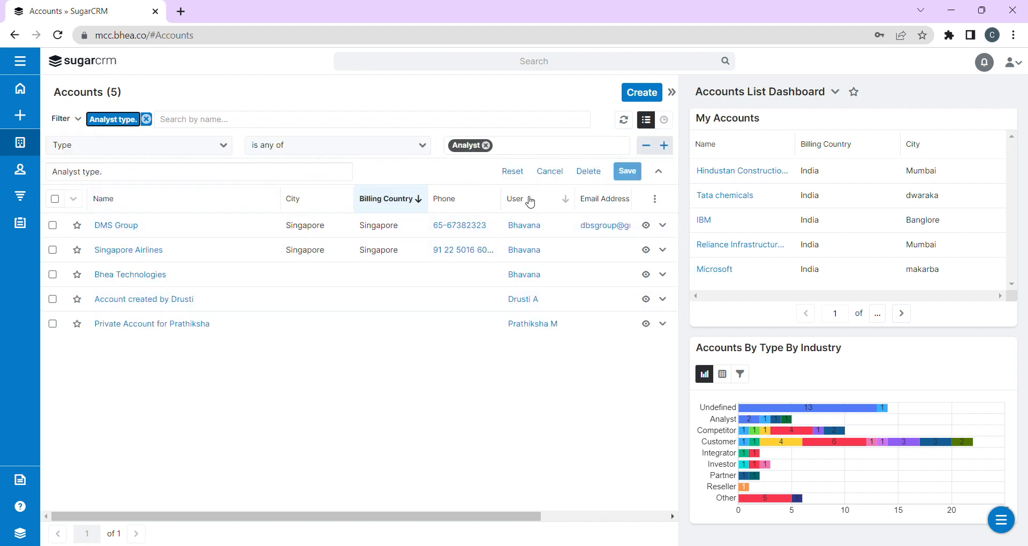
{"action": "left_click", "coordinate": [592, 172]}
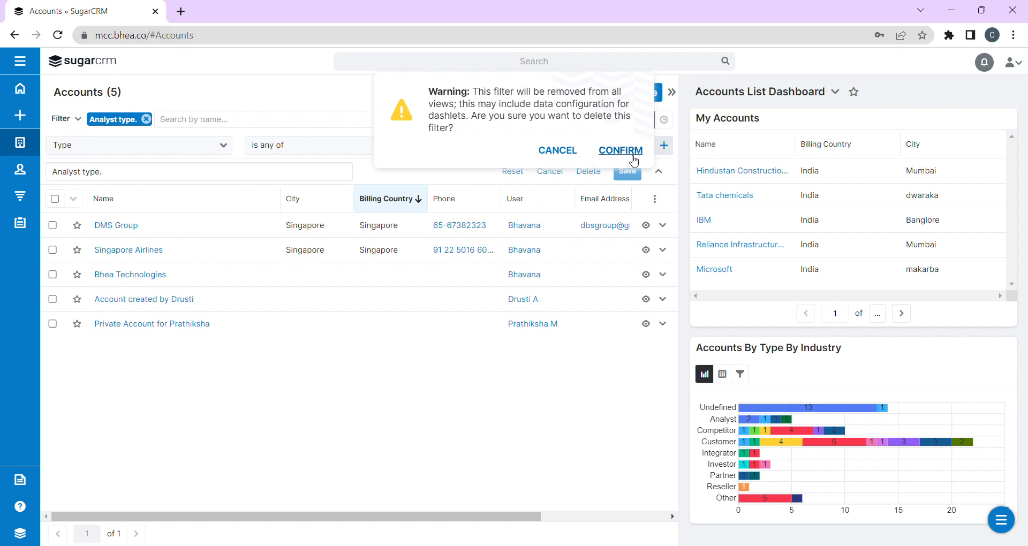
{"action": "left_click", "coordinate": [620, 150]}
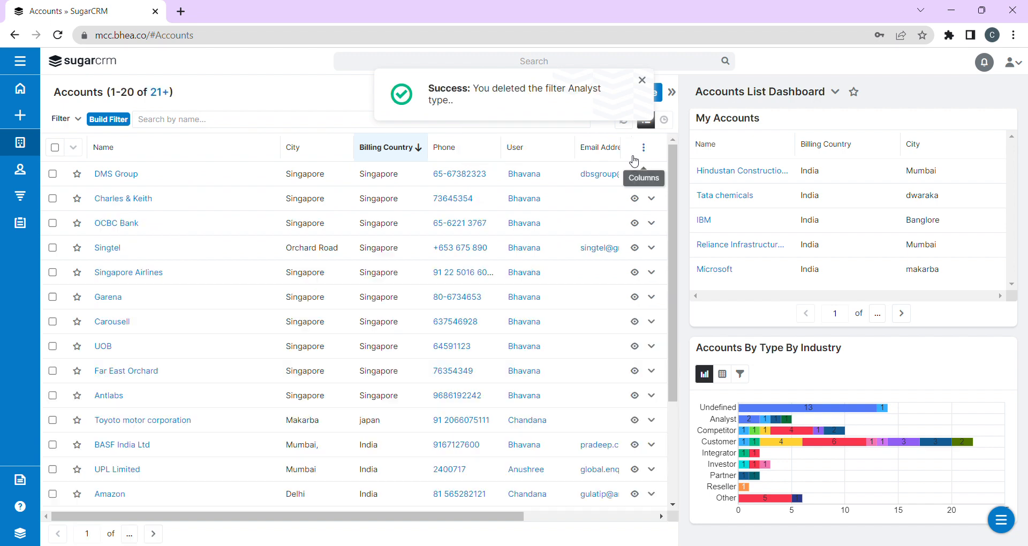